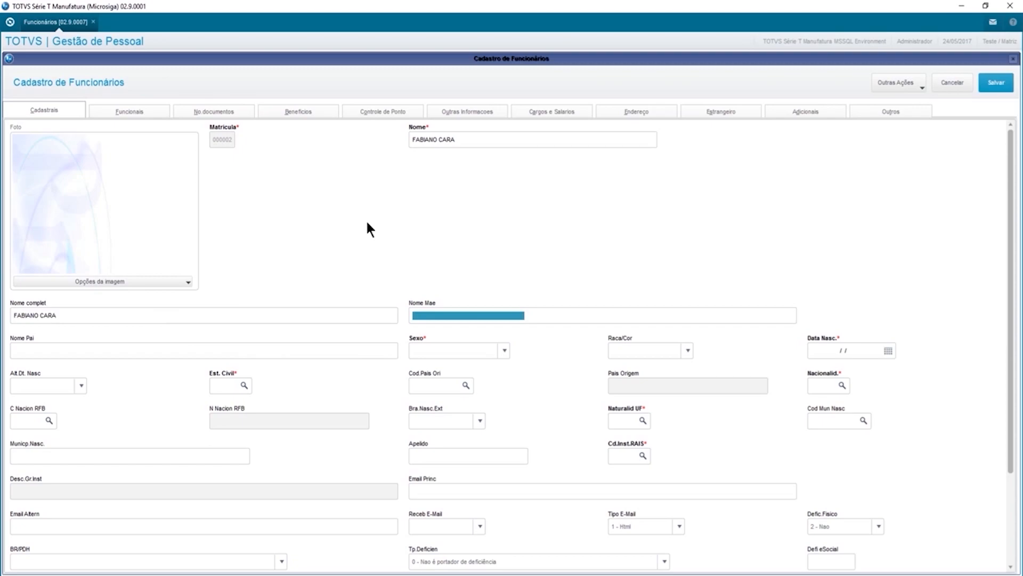
key("Tab")
key("Tab")
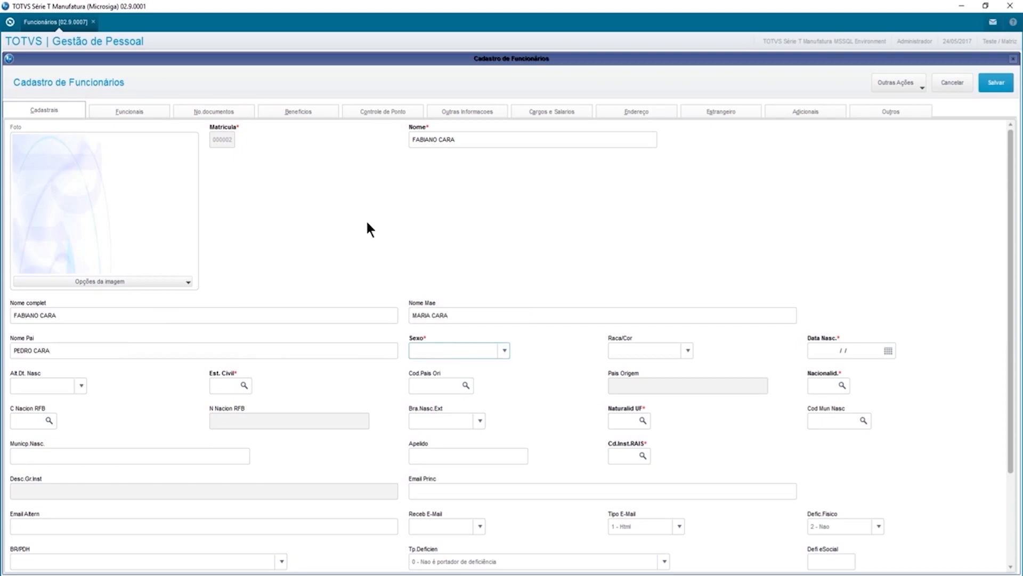
key("m")
key("Tab")
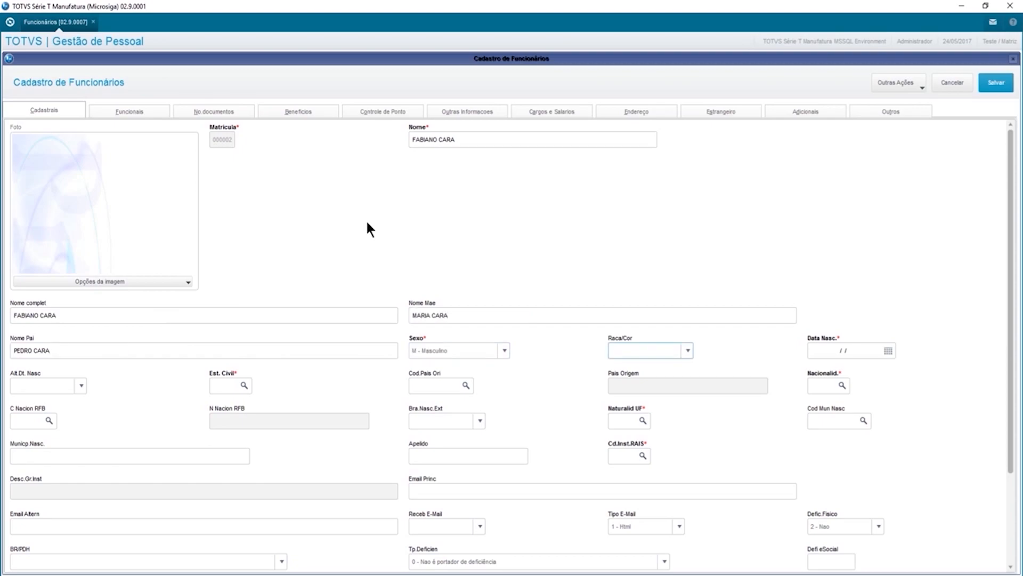
left_click(687, 352)
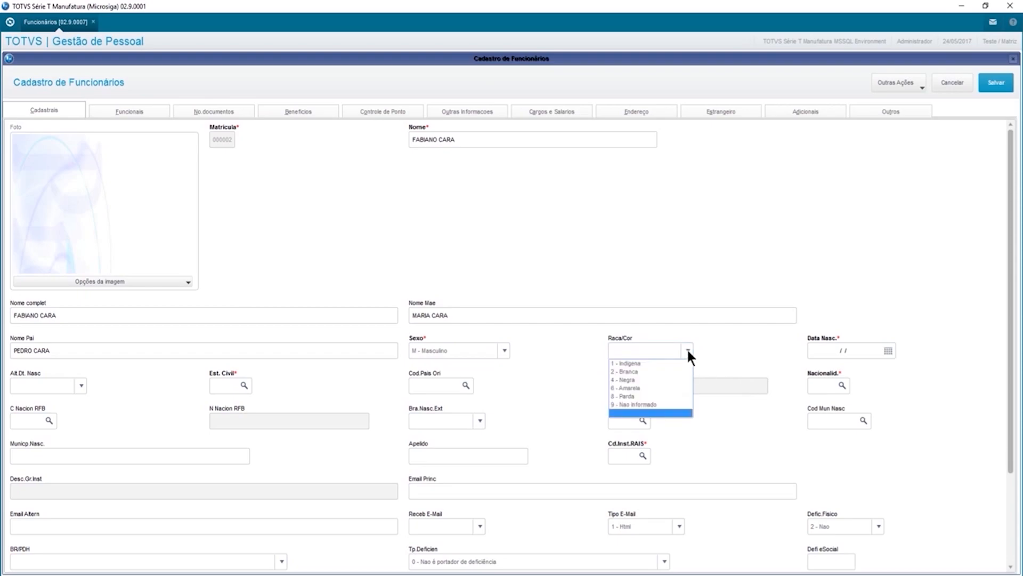
left_click(647, 371)
type("25021974")
key("Tab")
key("Tab")
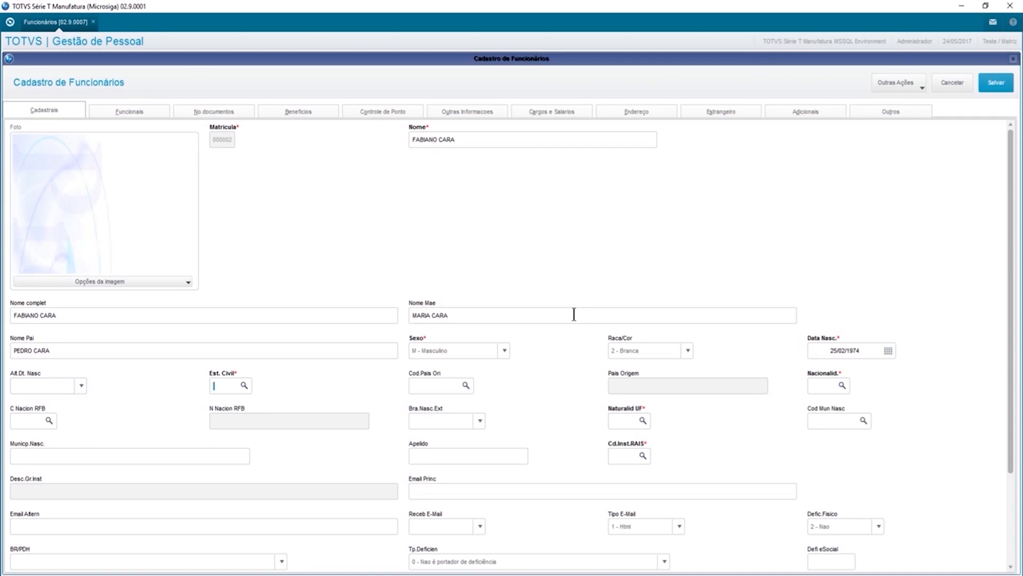
Set RFB nationality code 01058, birthplace state SP and education level 55.
type("S")
type("01058")
type("10")
key("Tab")
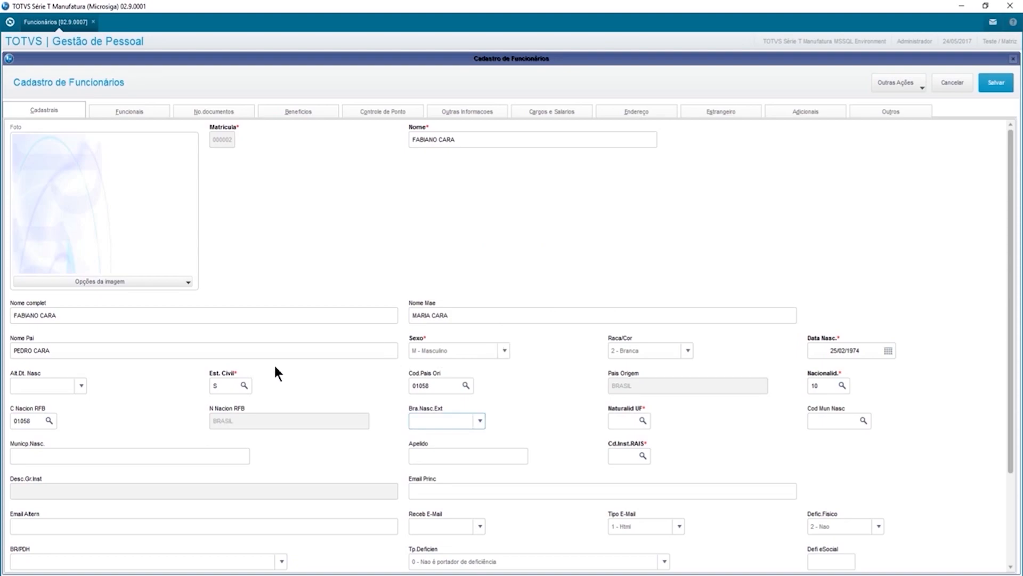
key("Tab")
type("SP")
key("Tab")
key("Tab")
key("Tab")
type("55")
Enter the employee's e-mail, receive e-mail S - Sim in 1 - Html format, and no deficiency, then open Funcionais.
scroll(184, 469, "down", 3)
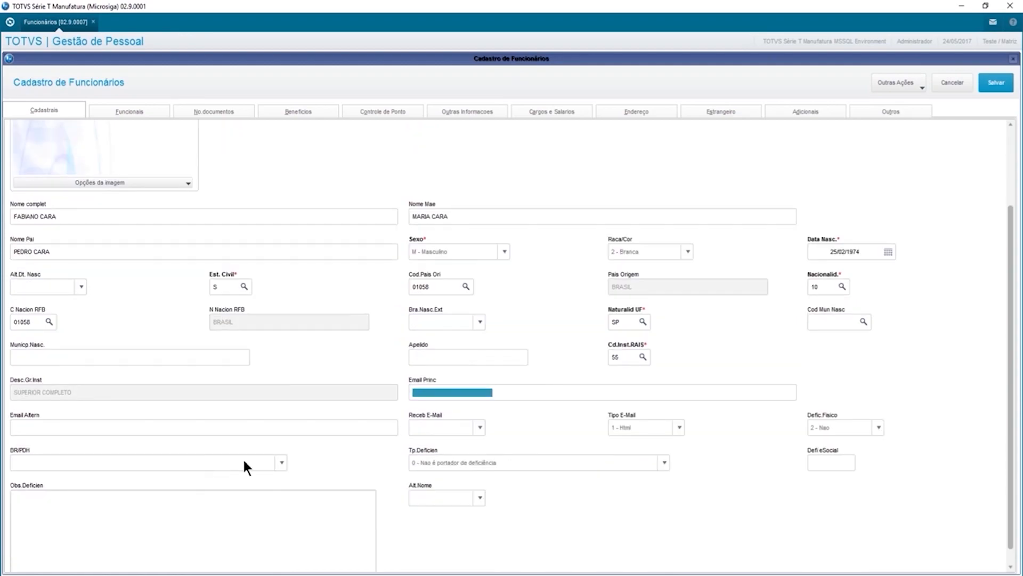
key("Tab")
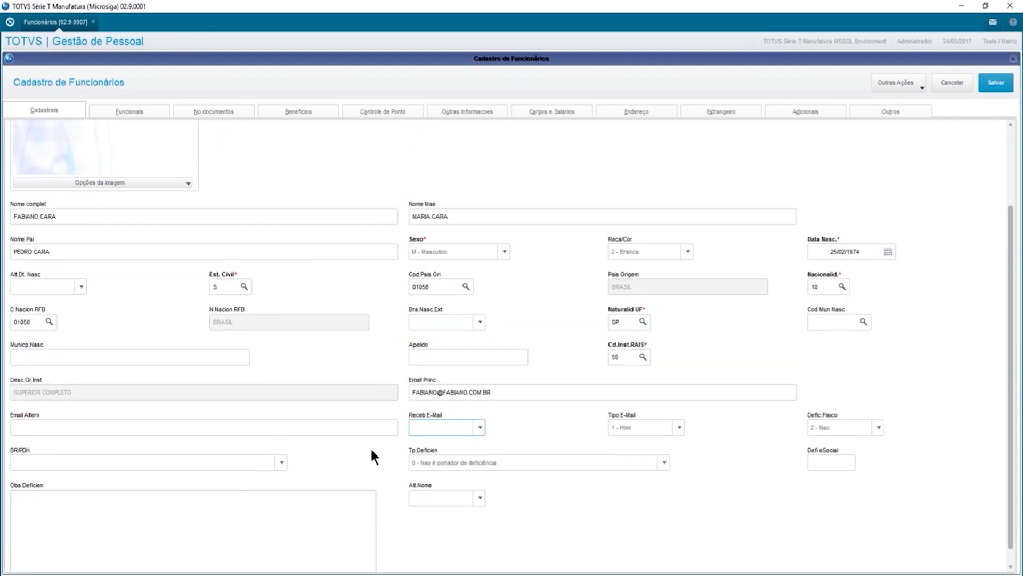
left_click(478, 427)
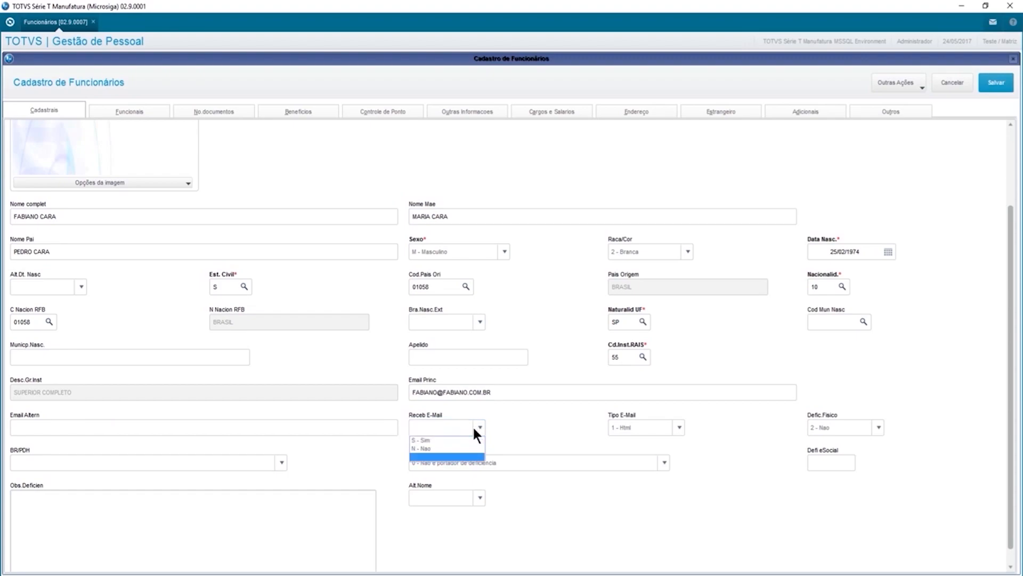
left_click(444, 439)
left_click(665, 427)
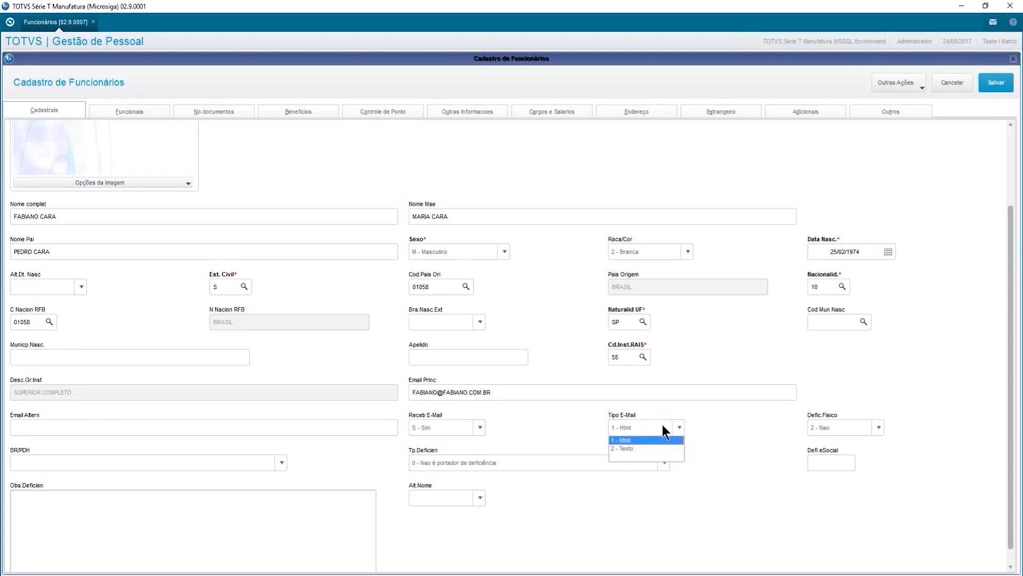
left_click(663, 425)
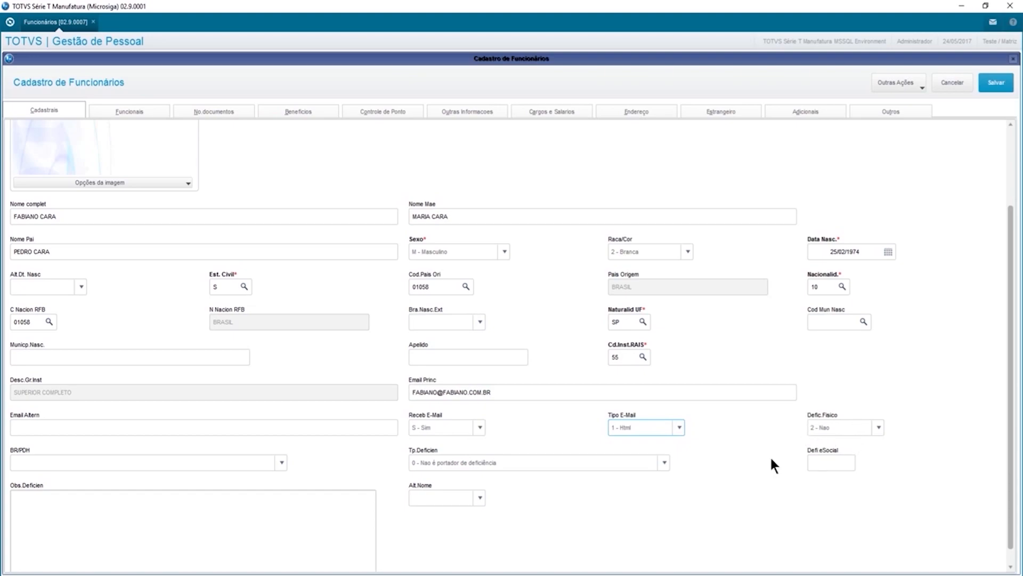
left_click(474, 463)
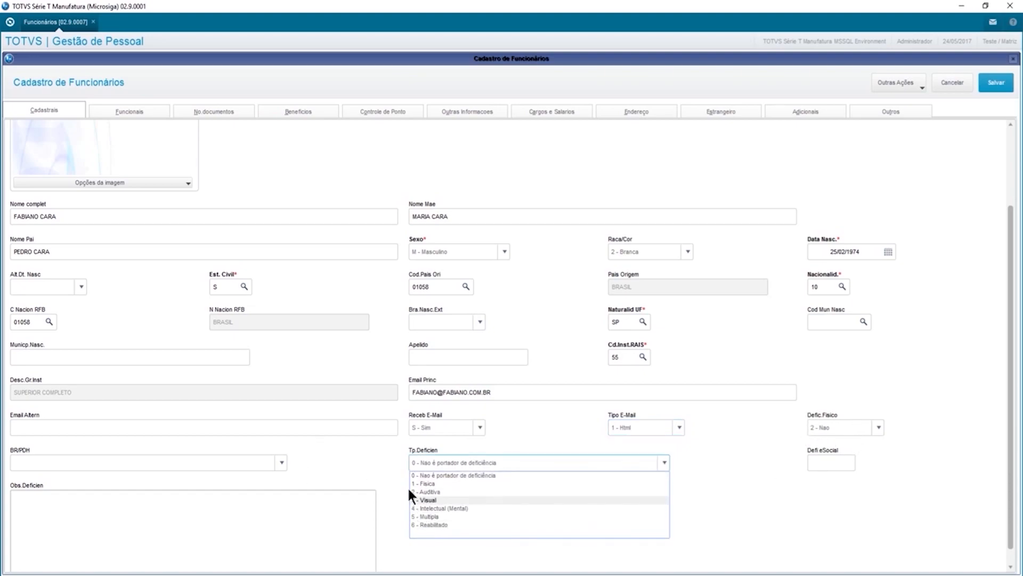
left_click(490, 474)
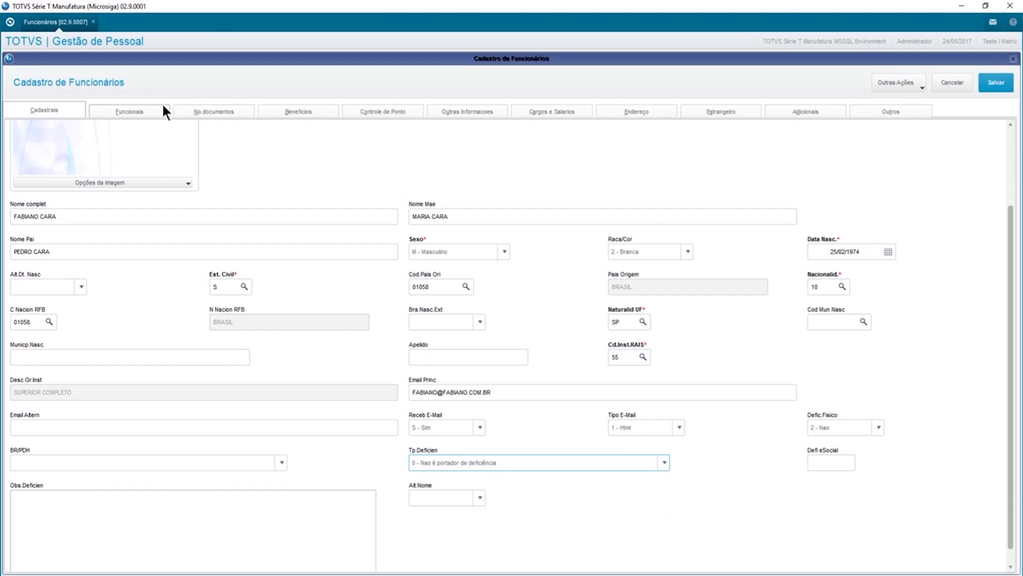
left_click(136, 110)
Set variable hours 2 - Nao, cost centre 000000001 ADMINISTRATIVO, admission 06/05/2017, type 9B, FGTS bank 104/00000.
left_click(29, 140)
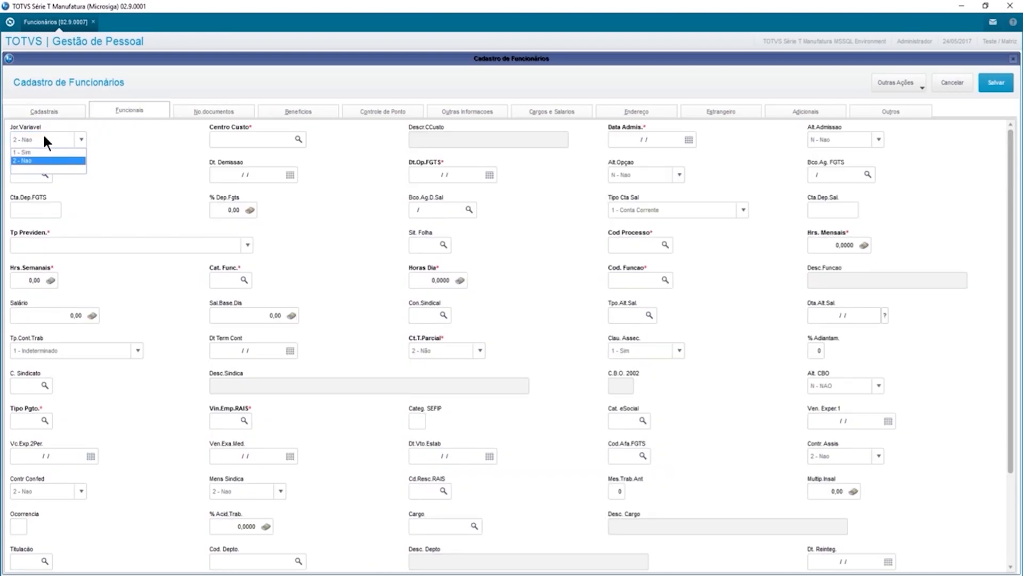
left_click(235, 141)
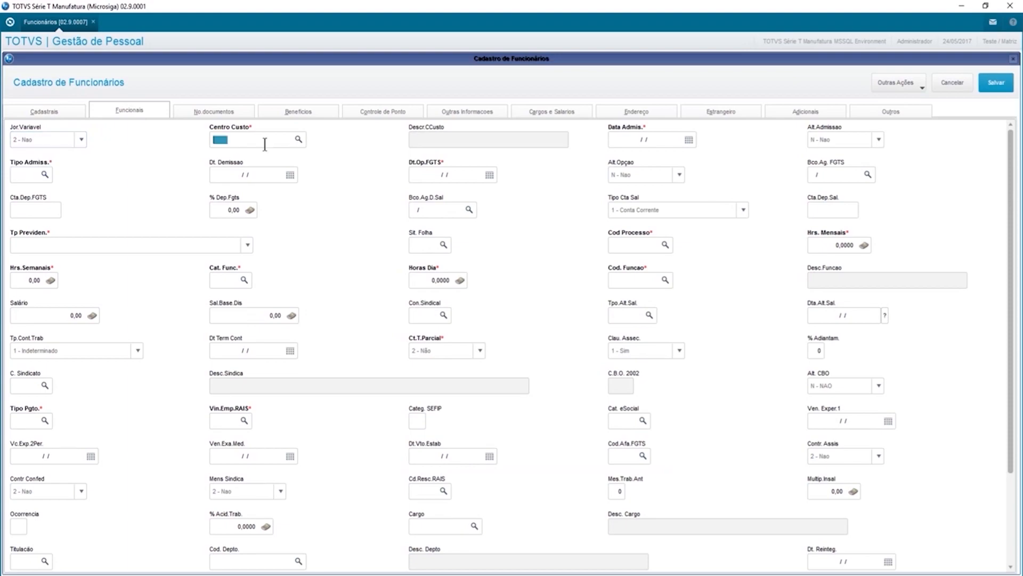
left_click(297, 141)
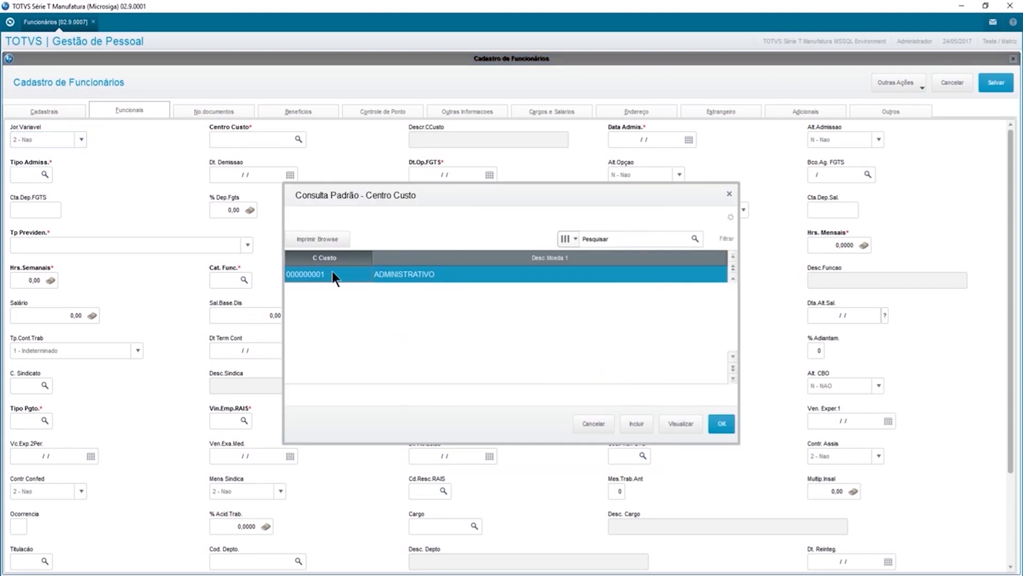
double_click(332, 274)
type("06052017")
key("Tab")
type("9B")
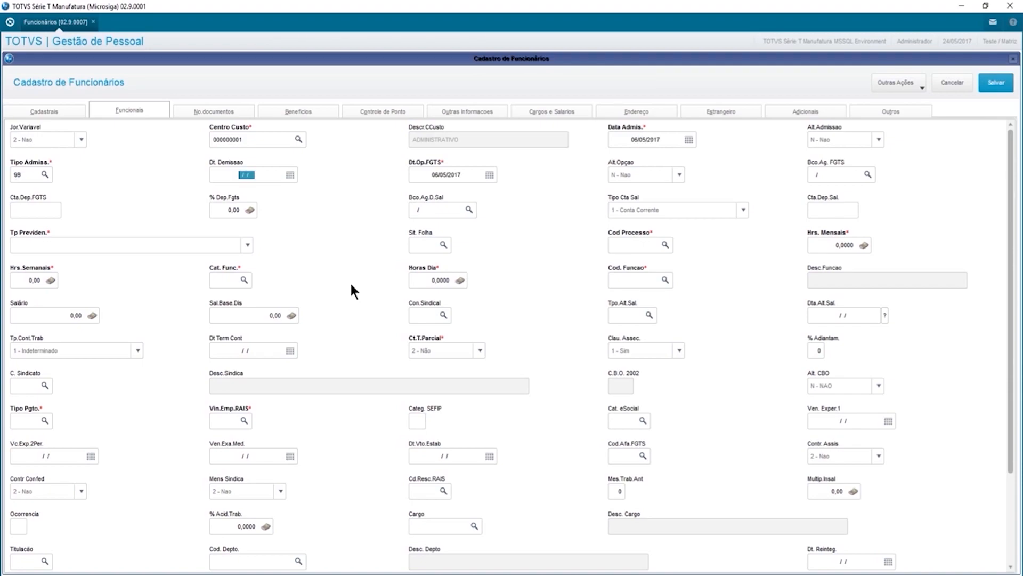
key("Tab")
key("Tab")
key("Tab")
type("104000000")
key("Tab")
key("Tab")
Set salary bank 341 agency 0512, checking account with its number, and pension type 1 - RGPS.
left_click(469, 209)
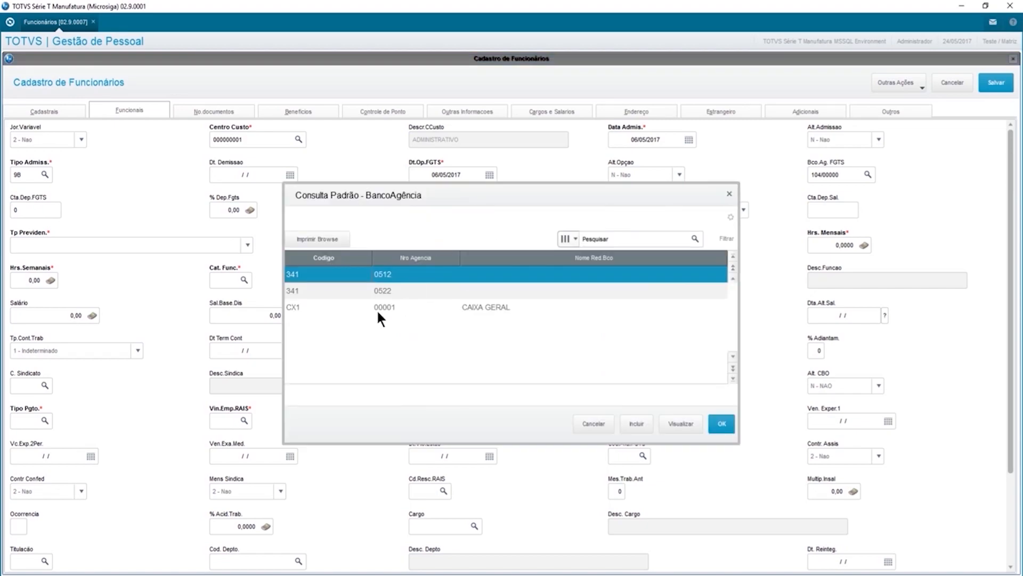
double_click(312, 272)
left_click(713, 211)
left_click(715, 208)
left_click(820, 208)
key("Tab")
left_click(216, 245)
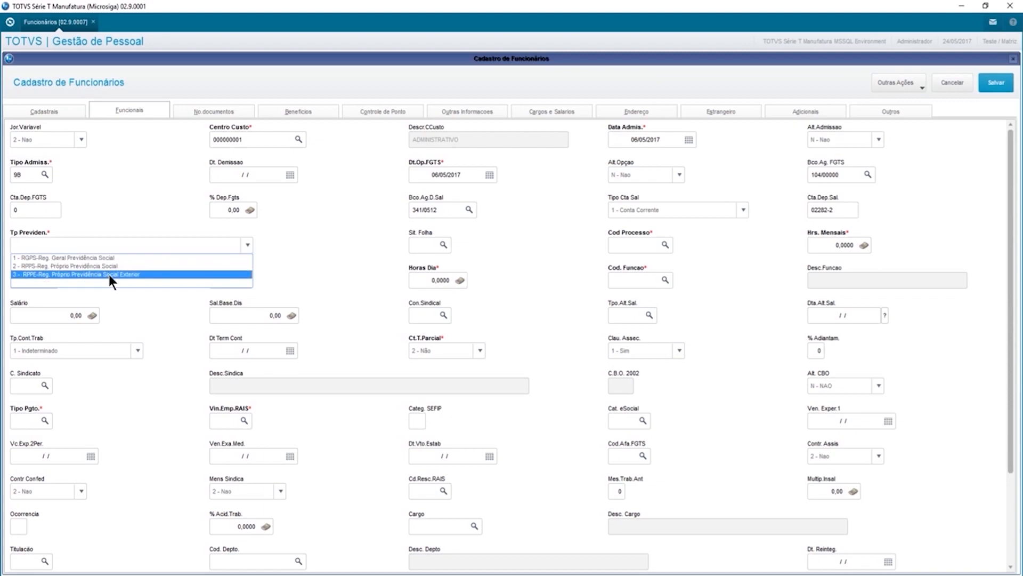
left_click(93, 258)
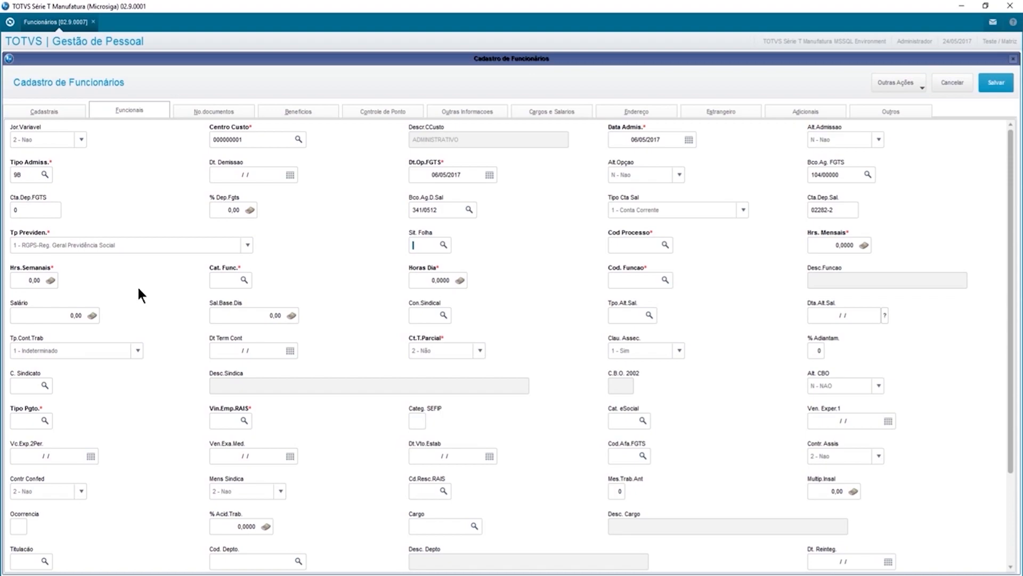
Set process code 00001, 220 monthly hours and employee category M.
key("Tab")
left_click(663, 246)
left_click(665, 245)
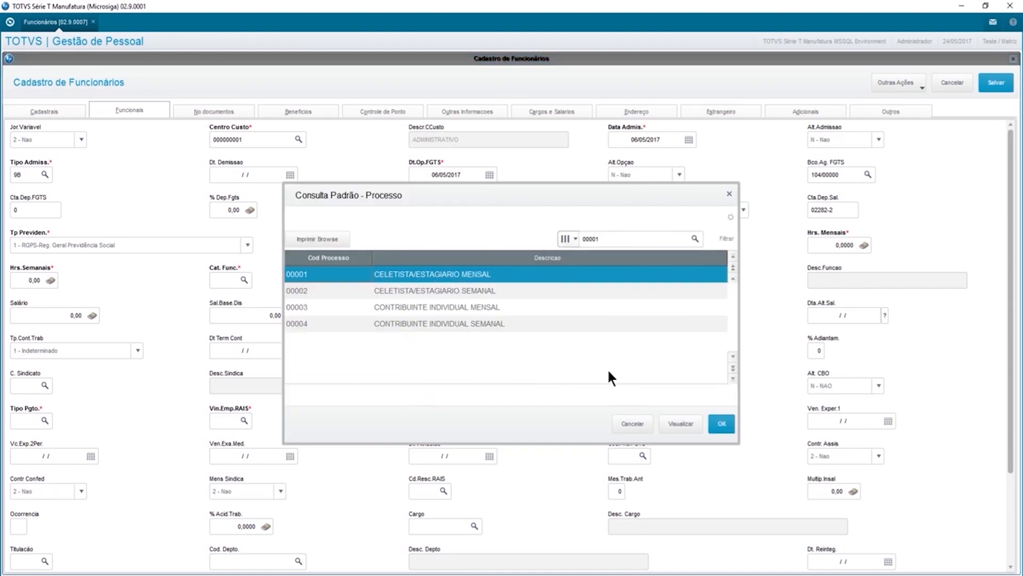
key("Return")
type("220")
key("Return")
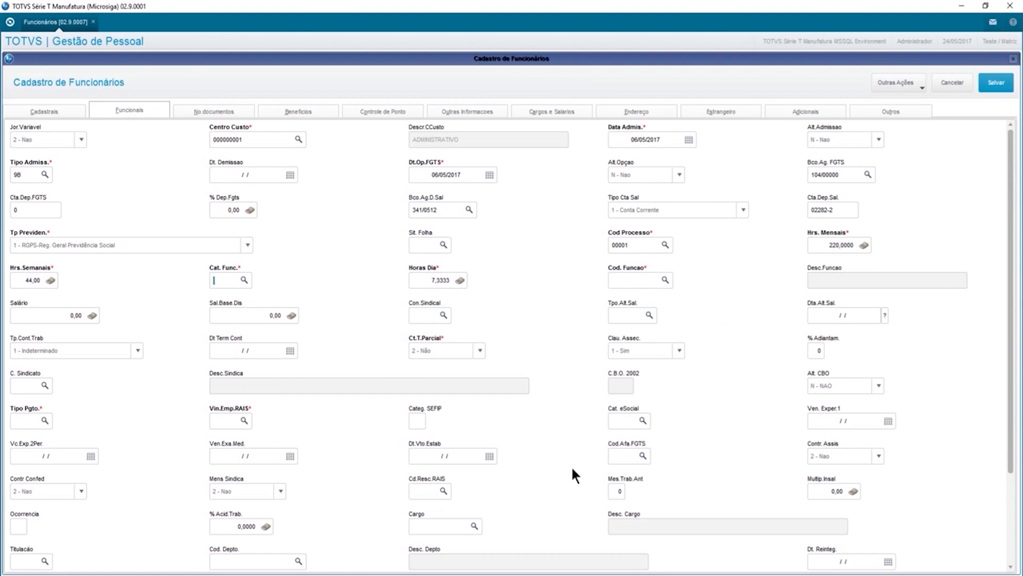
type("M")
key("Return")
key("Return")
Assign function 08900 AN FOLHA PAGTO with salary and base salary 5.000,00.
left_click(665, 280)
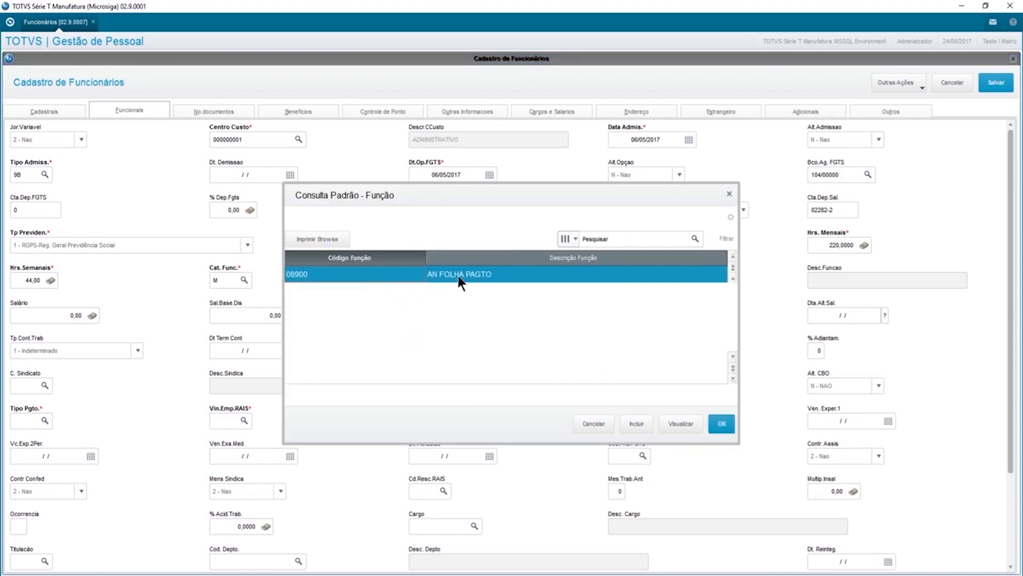
double_click(458, 276)
type("5.000")
key("Return")
type("5000")
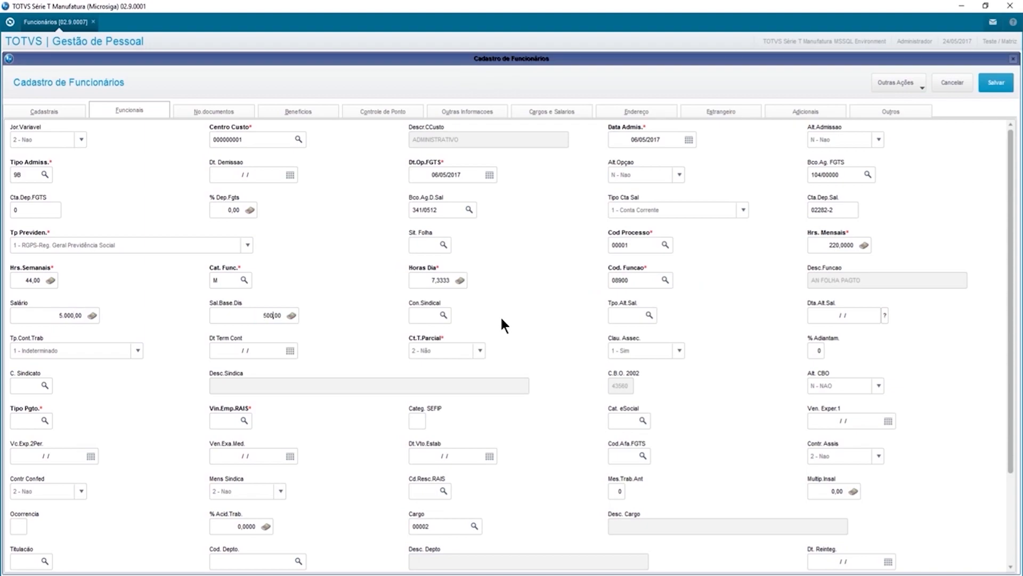
key("Return")
Set union contribution P and salary change type 001 dated 06/05/2017.
left_click(443, 315)
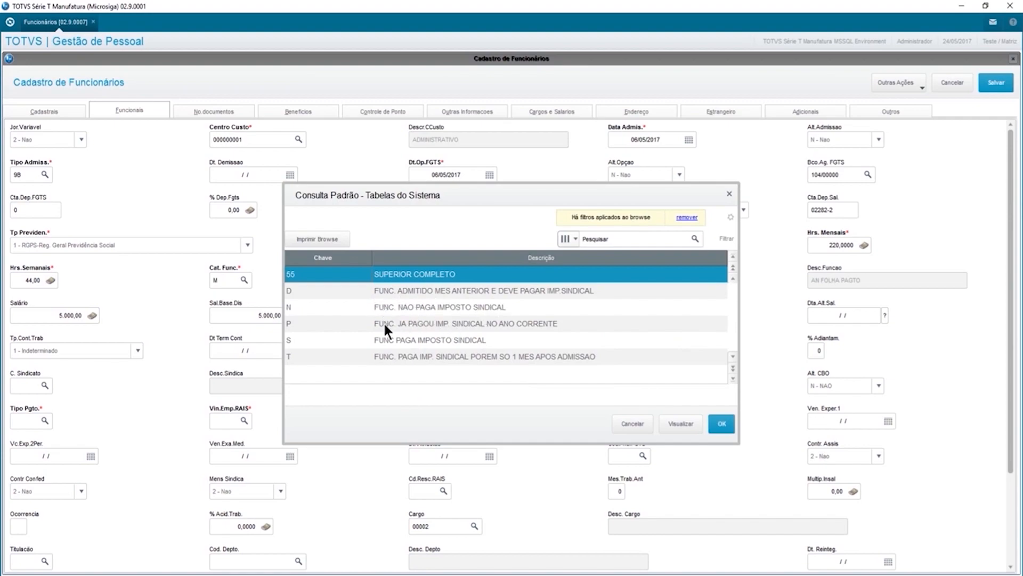
double_click(494, 321)
key("Tab")
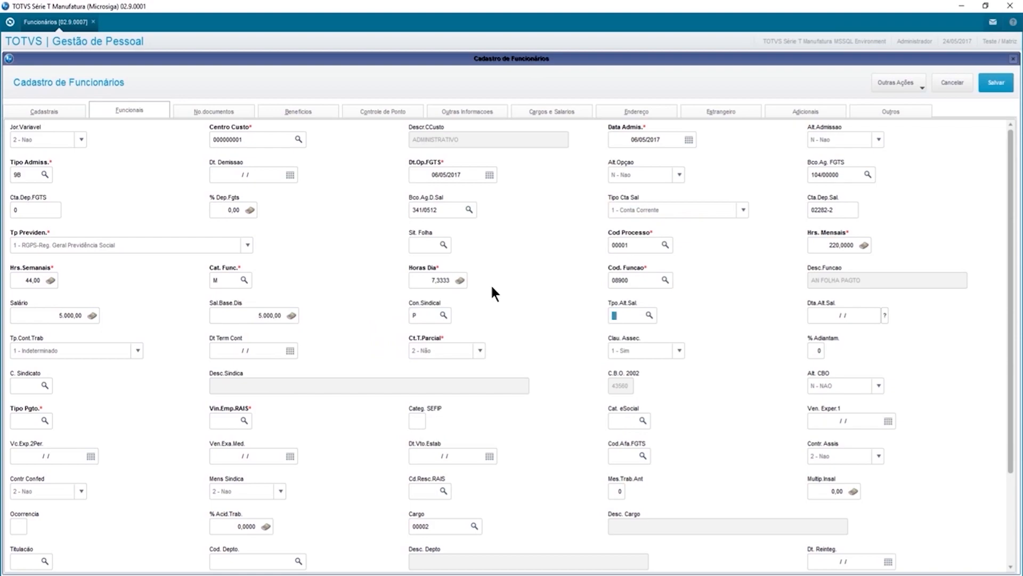
type("001")
key("Tab")
type("06")
type("0502")
type("17")
key("Tab")
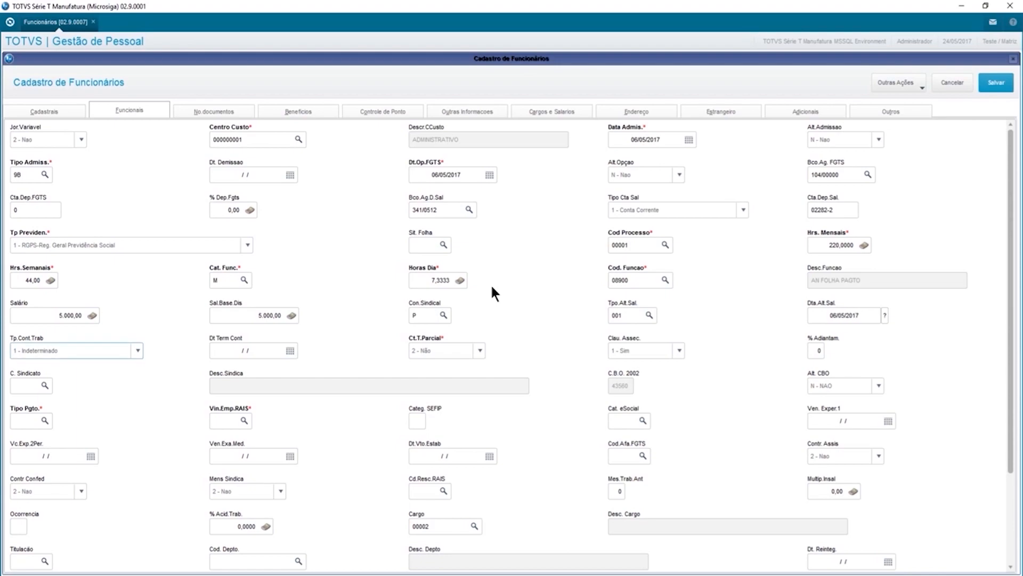
Keep indeterminate contract, part-time 2 - Não, collective clause 1 - Sim; set 40% advance and union 01.
left_click(106, 350)
left_click(105, 362)
key("Tab")
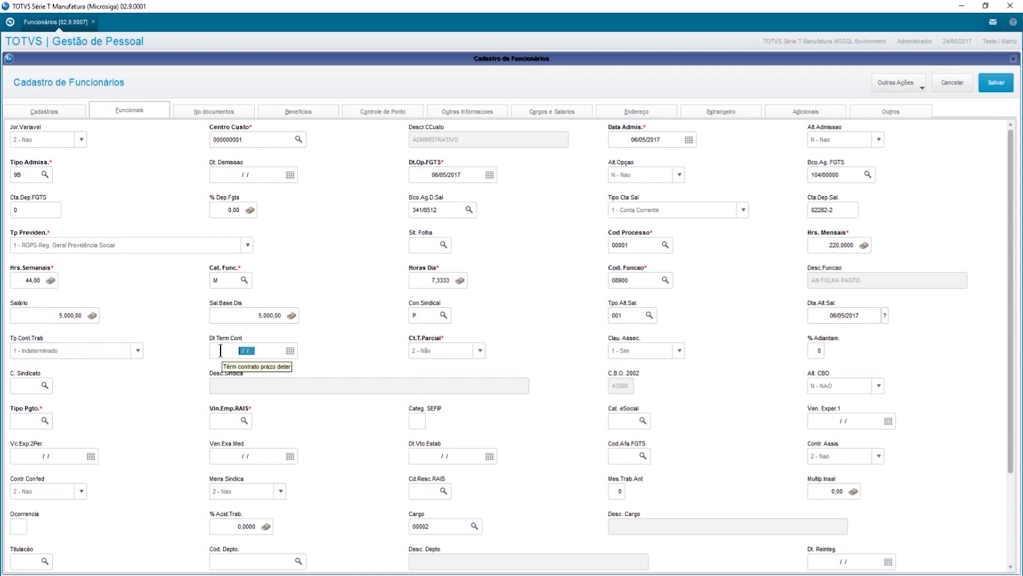
left_click(447, 347)
left_click(447, 351)
left_click(646, 352)
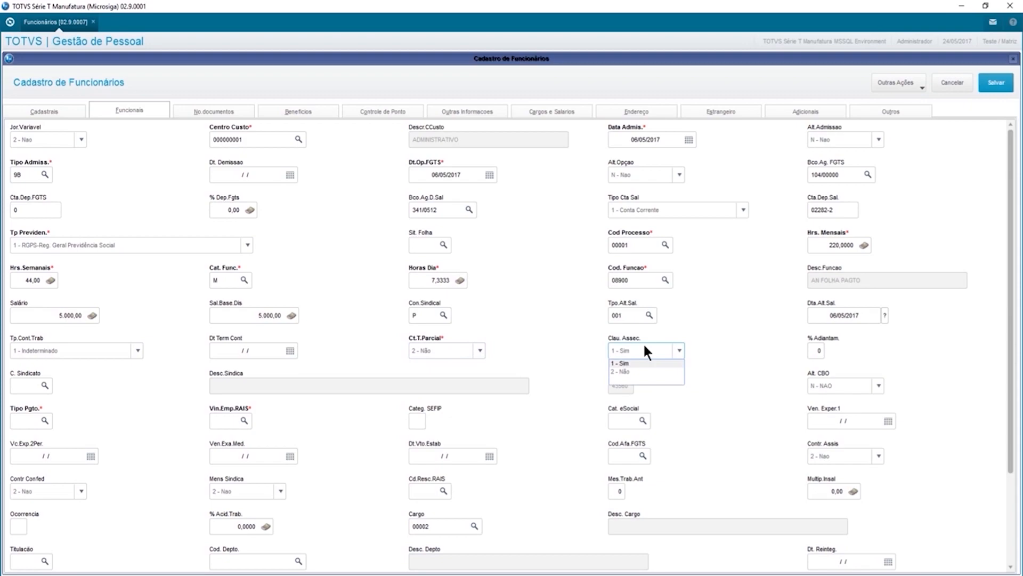
left_click(643, 348)
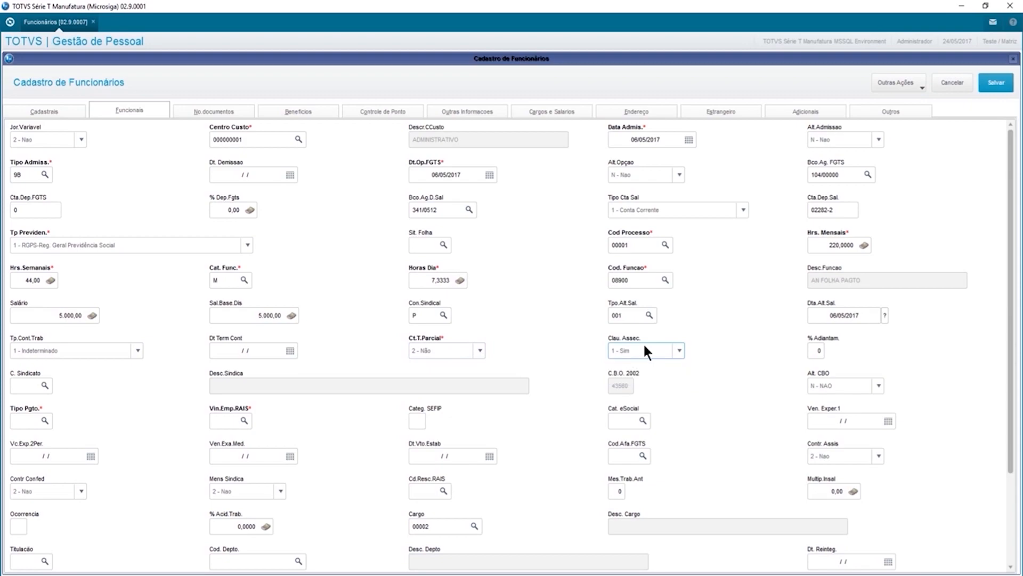
key("Tab")
type("40")
key("Tab")
type("01")
key("Tab")
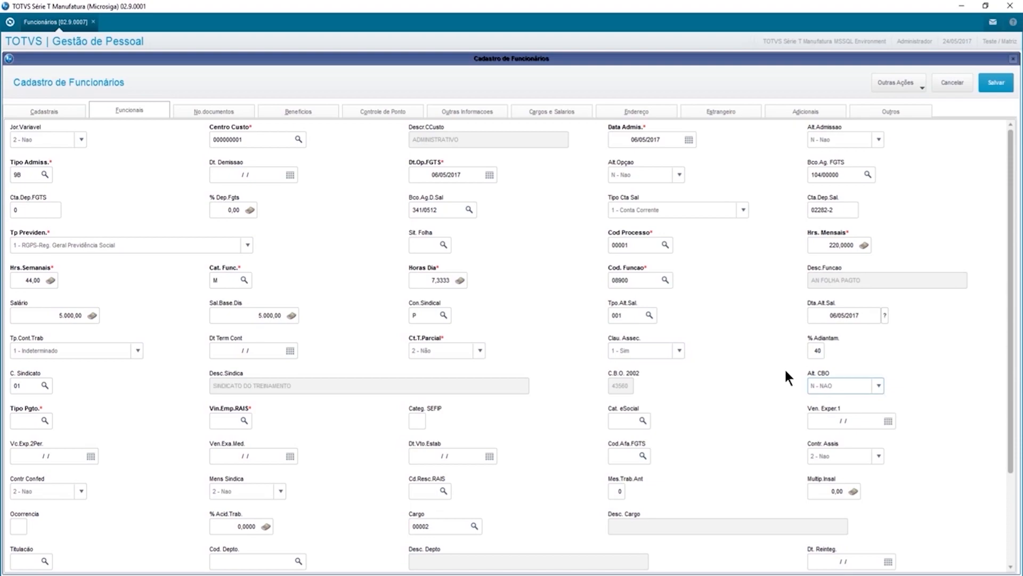
Set payment type M, RAIS link 10, experience periods ending 06/06/2017 and 06/09/2017.
key("Tab")
type("M")
key("Tab")
type("10")
key("Tab")
key("Tab")
key("Tab")
type("06/06/2017")
key("Tab")
type("06/")
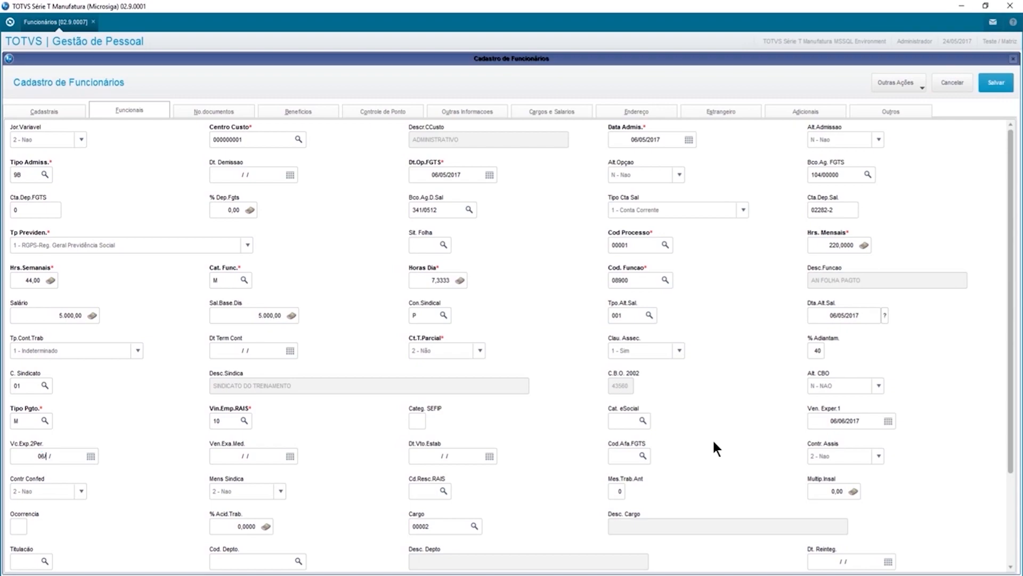
type("0")
type("2017")
key("Tab")
Set medical exam due 06/05/2018 and keep assistance contribution and union monthly fee at 2 - Nao.
type("06/05/2018")
key("Tab")
left_click(844, 458)
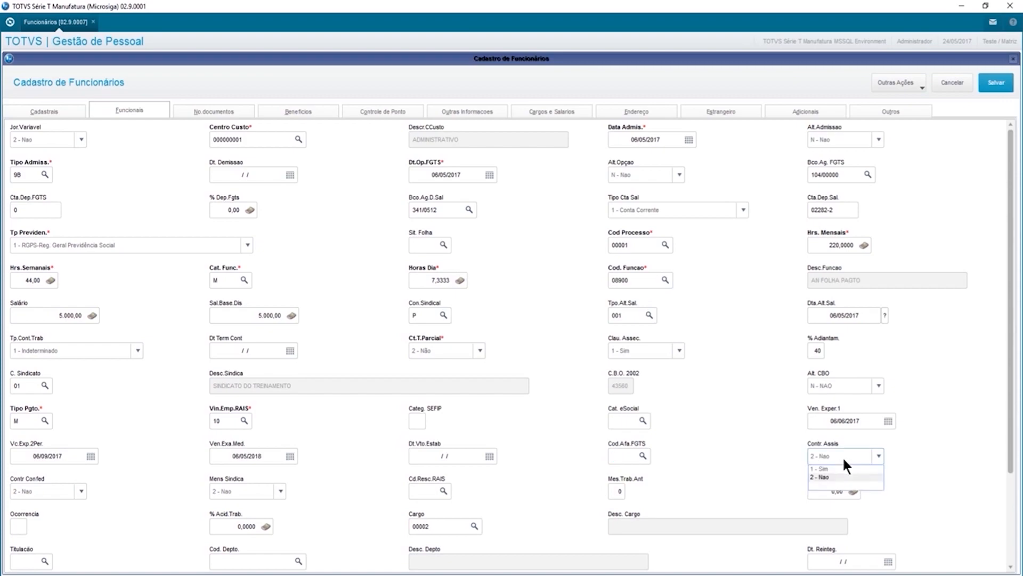
left_click(843, 459)
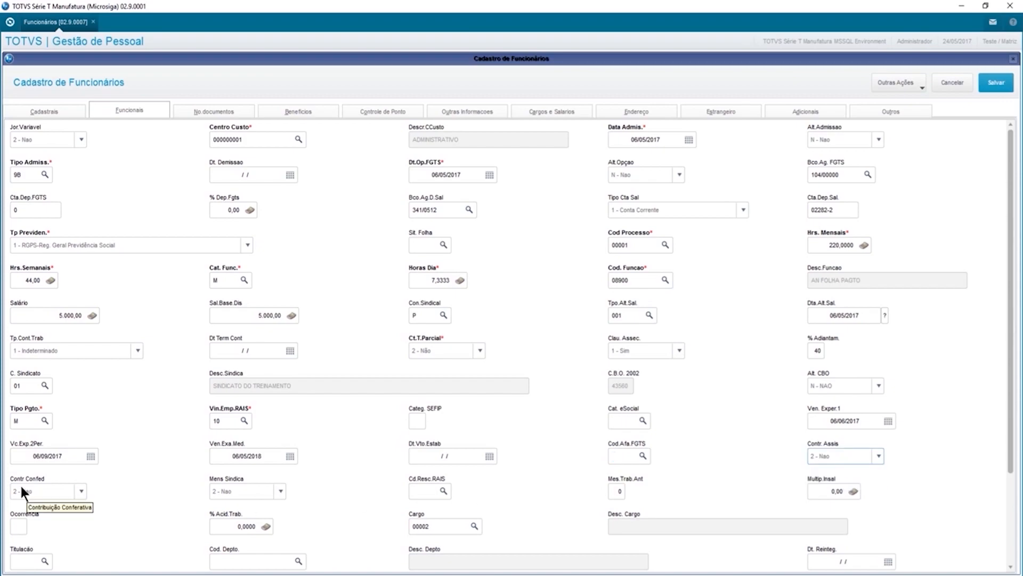
left_click(224, 491)
left_click(243, 491)
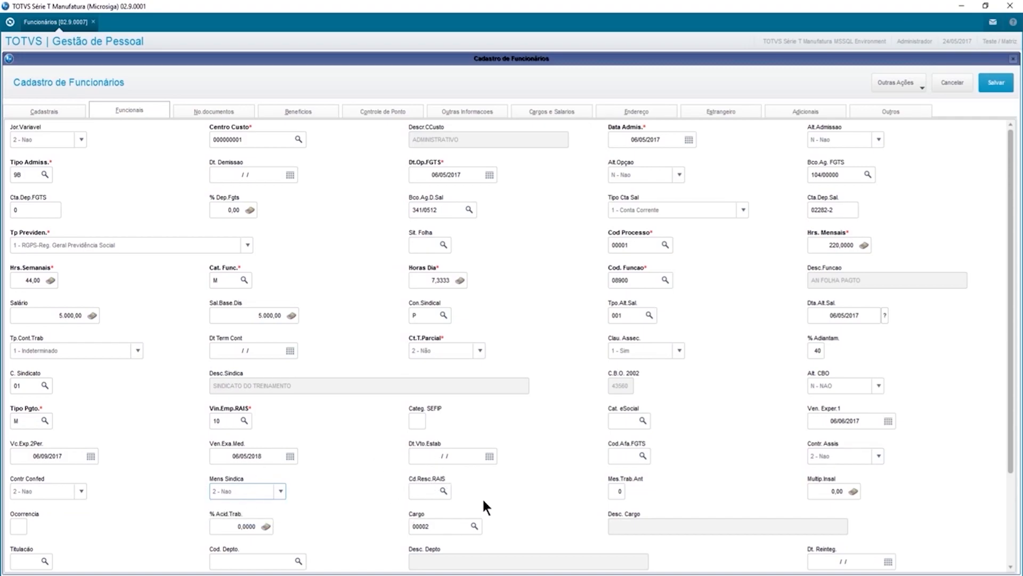
Scroll through the remaining Funcionais fields and open the Nº documentos section.
scroll(482, 497, "down", 3)
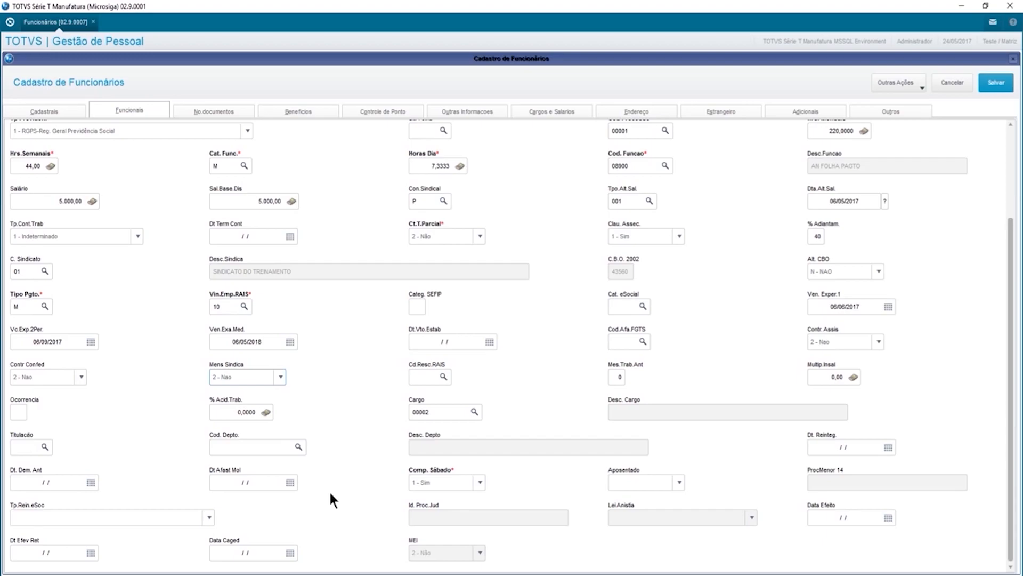
left_click(199, 110)
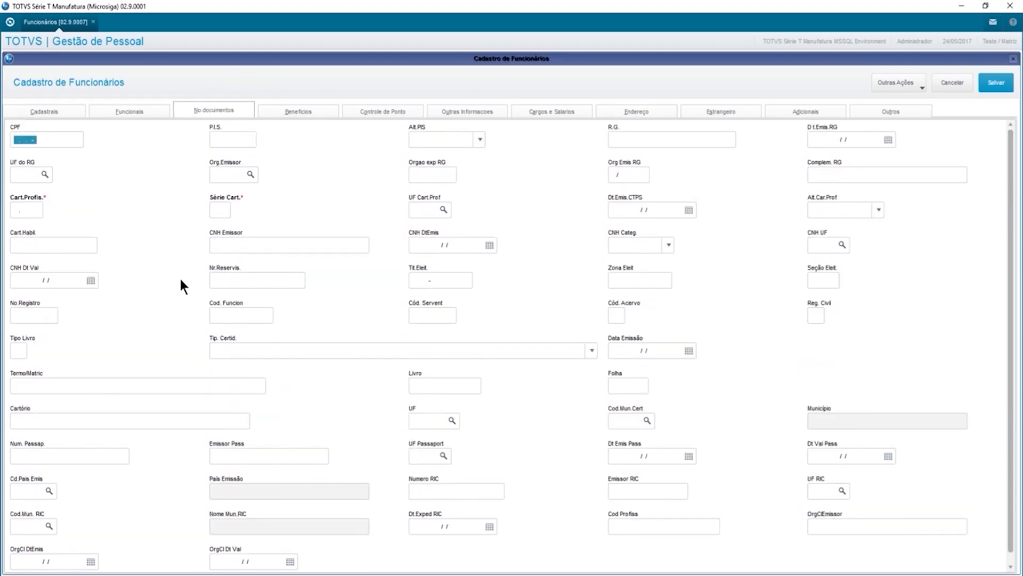
Enter the employee's CPF, PIS, RG number and issue date, RG state SP and issuer SSP.
key("Tab")
type("12345678900")
key("Tab")
key("Tab")
key("Tab")
type("03031989")
key("Tab")
type("SP")
key("Tab")
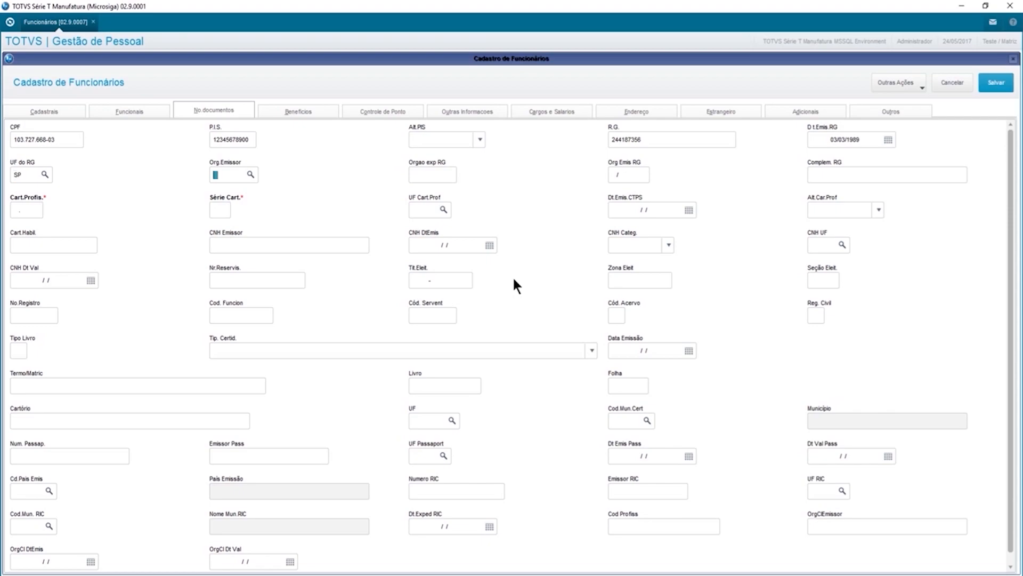
type("SSP")
key("Tab")
type("SSPSP")
Enter the work-card number with series 120 and state SP.
key("Tab")
key("Tab")
key("Tab")
key("Tab")
type("120")
key("Tab")
type("SP")
key("Tab")
key("Tab")
key("Tab")
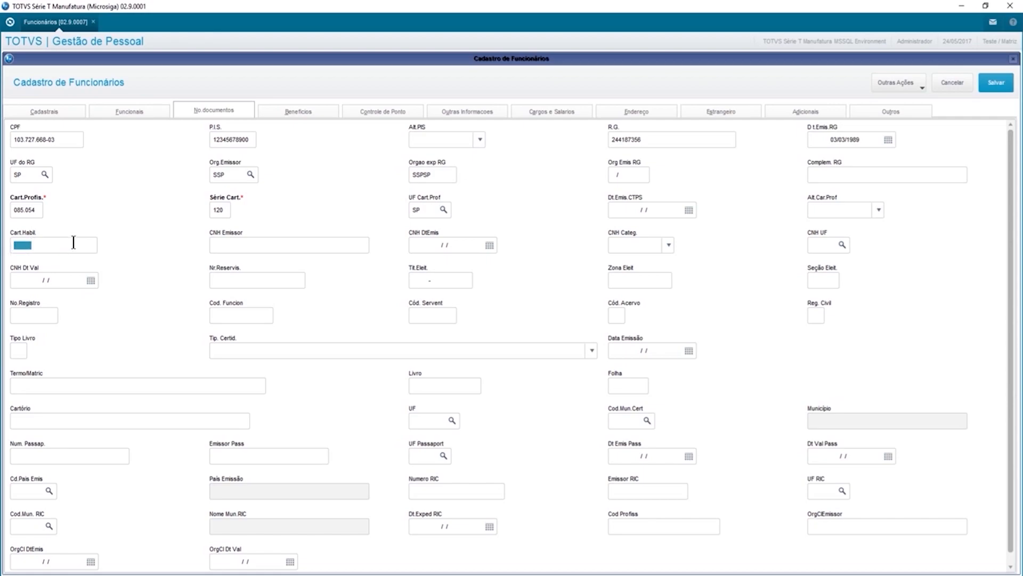
Leave driver's licence, military reserve and voter fields blank, then open Beneficios.
left_click(249, 245)
left_click(633, 245)
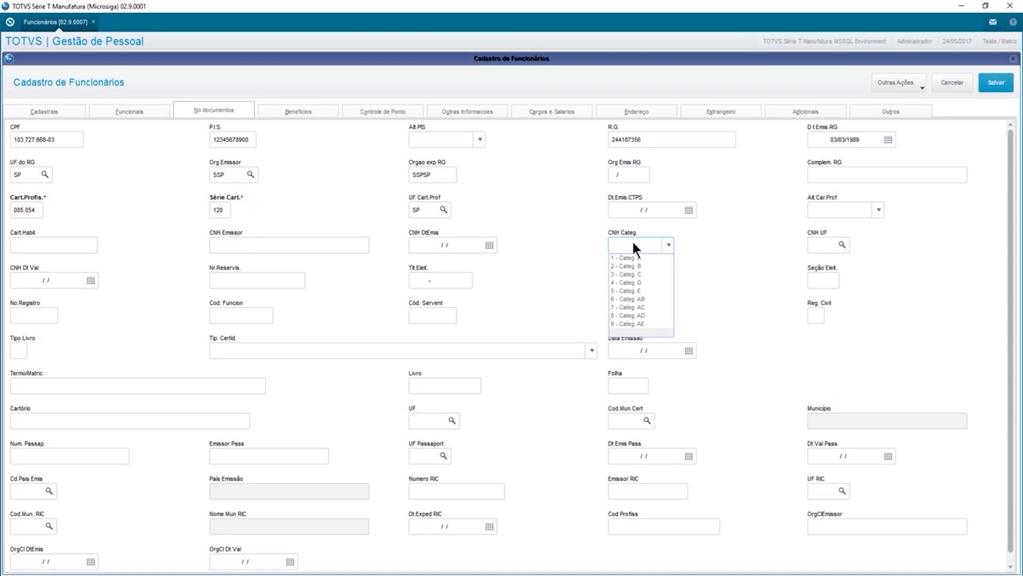
left_click(633, 245)
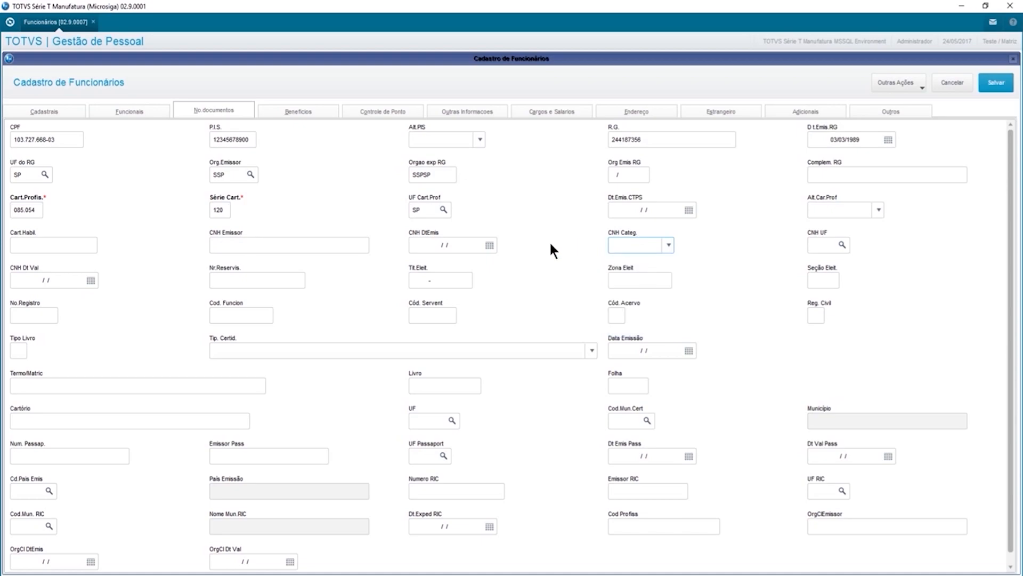
left_click(213, 279)
left_click(421, 282)
left_click(632, 286)
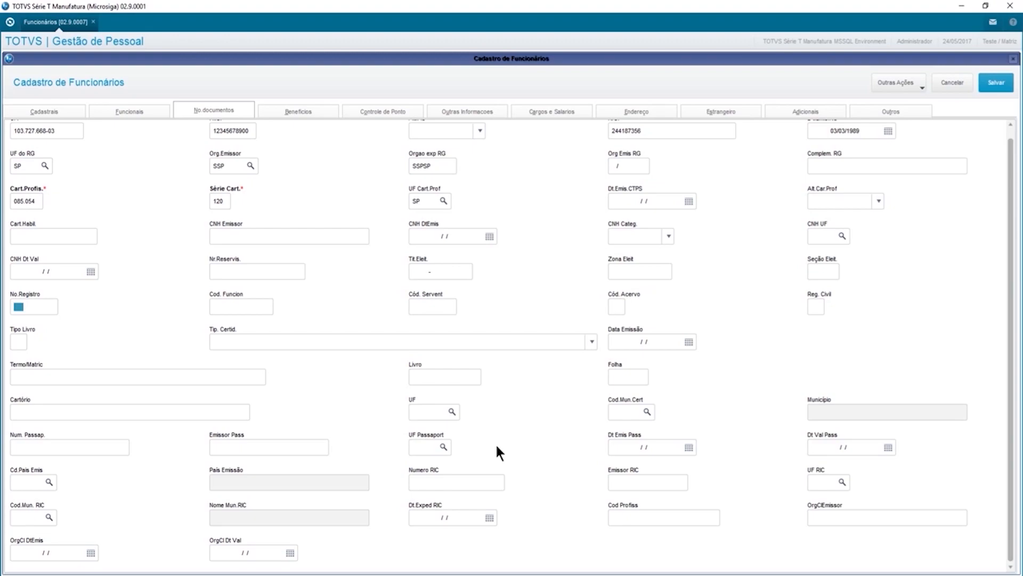
left_click(307, 109)
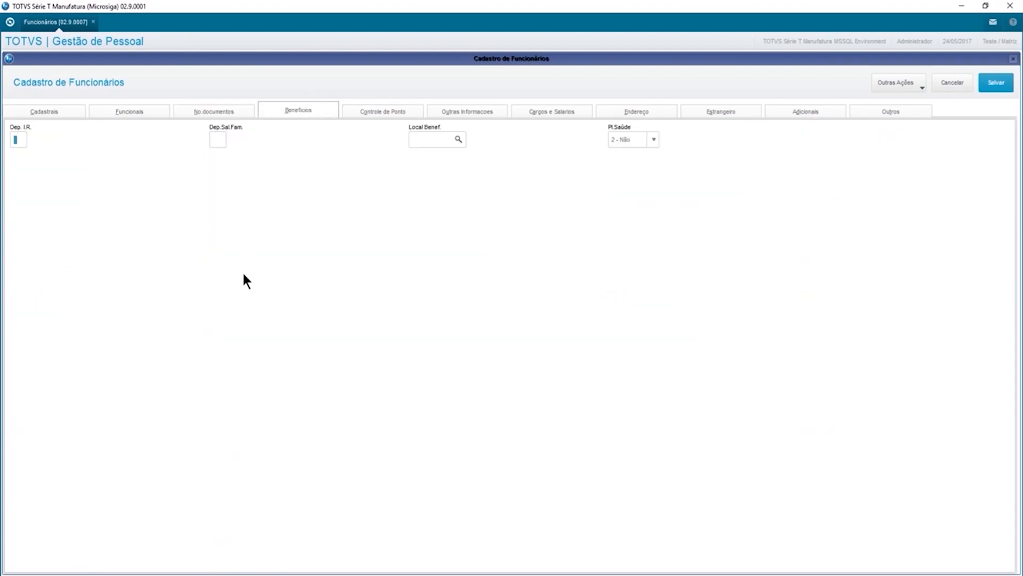
In Controle de Ponto, set work shift 001 and badge number 000002.
type("03")
type("02")
left_click(376, 106)
left_click(215, 139)
type("001")
key("Tab")
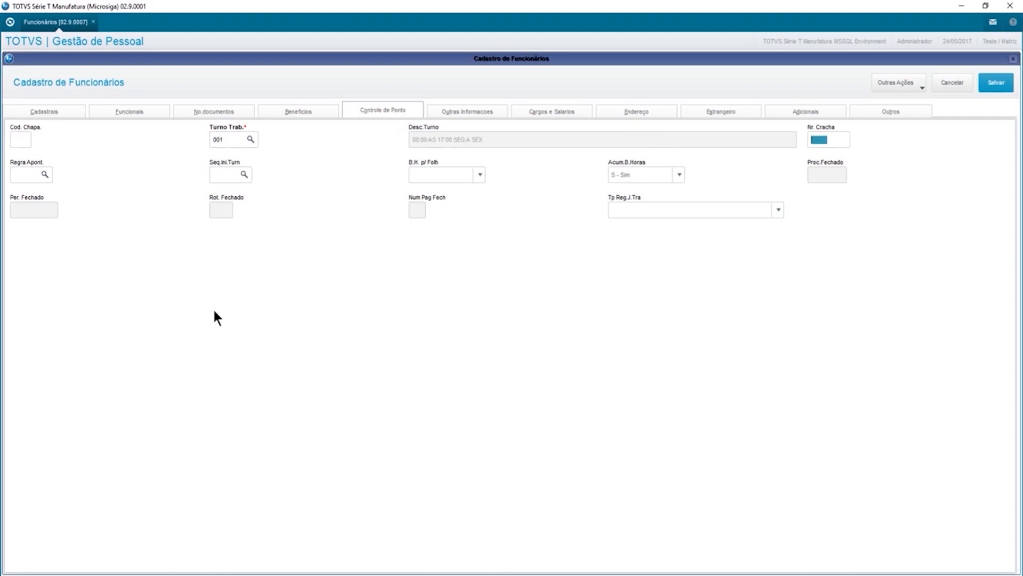
type("000002")
key("Tab")
Set working-hours regime 1 - Submetidos a Horario de Trabalho, then open Outras Informacoes.
left_click(442, 174)
left_click(437, 175)
left_click(616, 209)
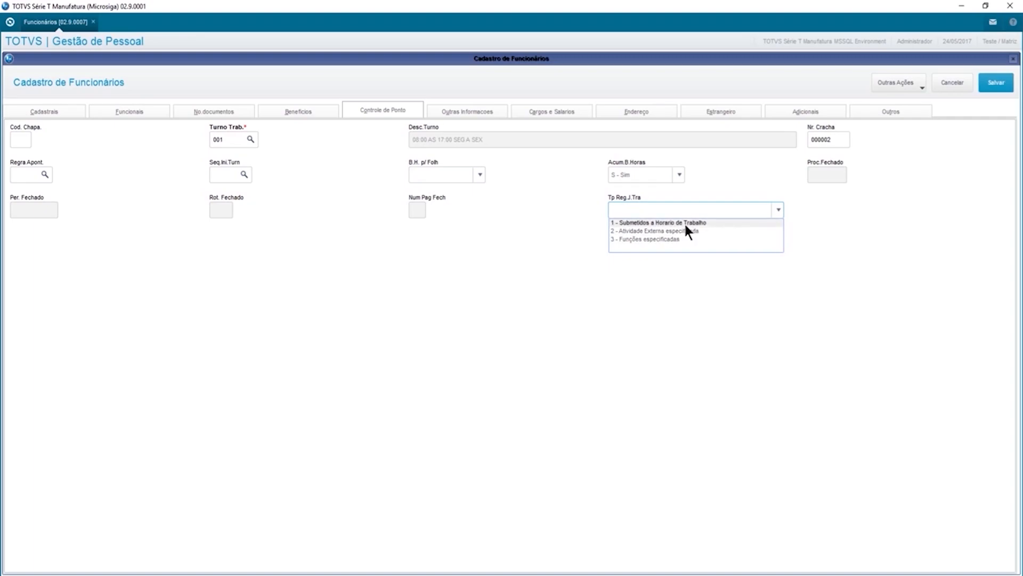
left_click(688, 224)
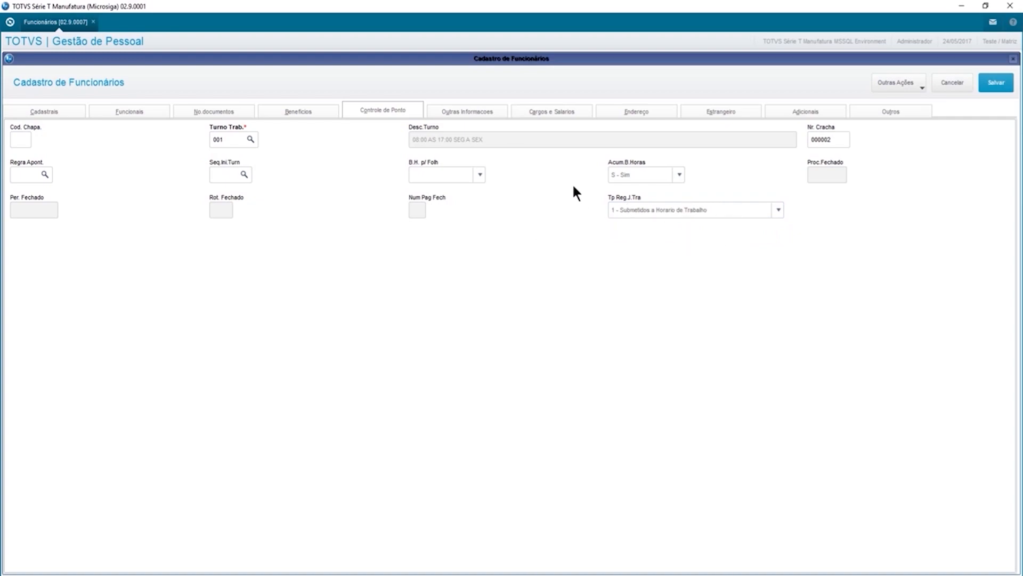
left_click(456, 109)
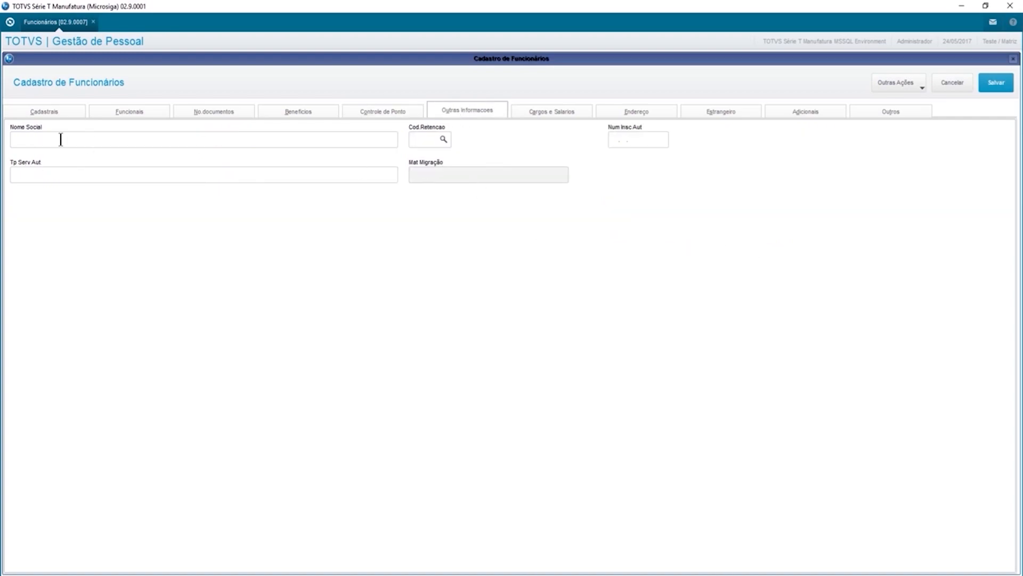
Enter retention code 0561, then move through Cargos e Salarios to the Endereço address types.
left_click(45, 138)
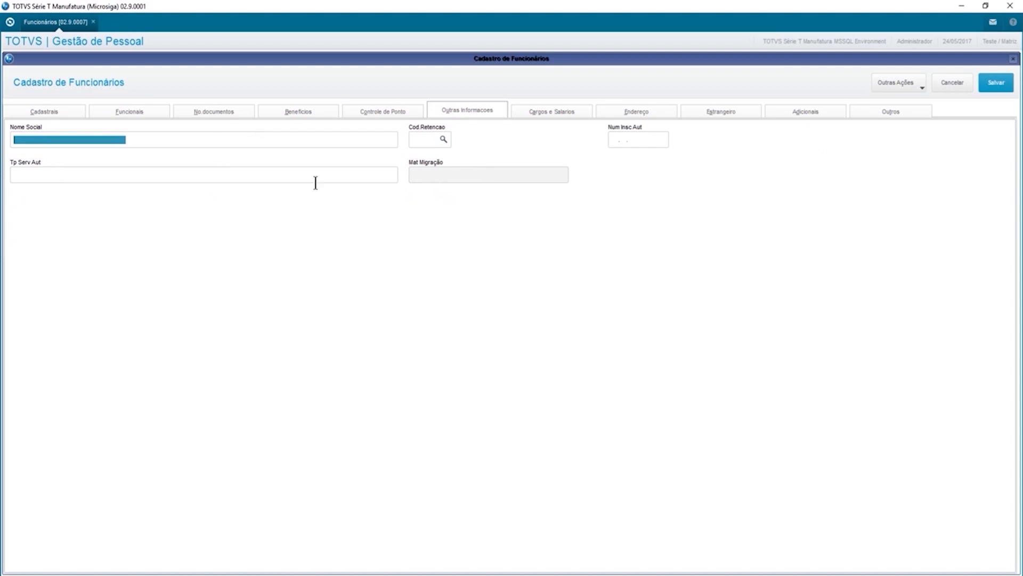
left_click(416, 141)
type("0561")
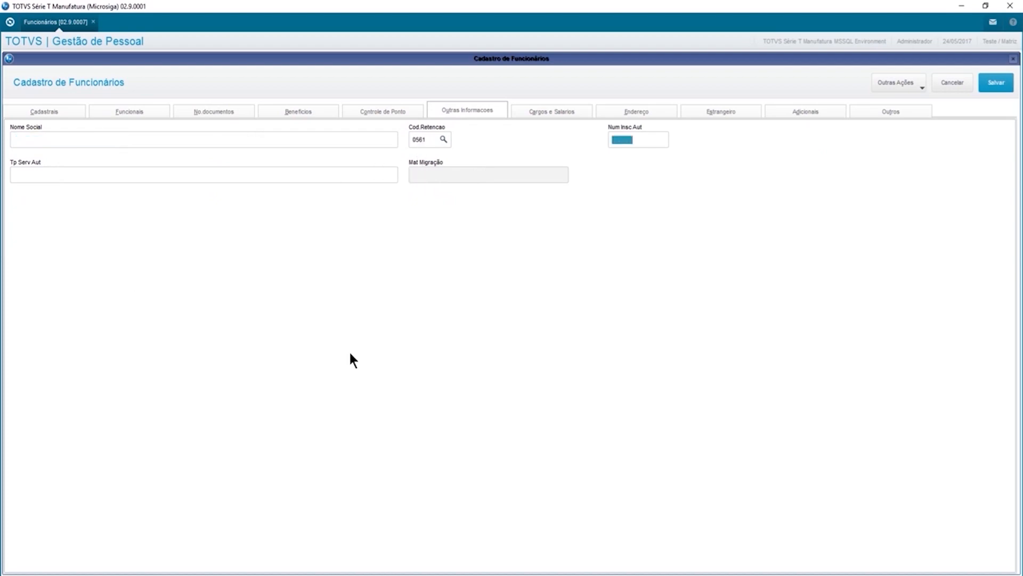
key("Tab")
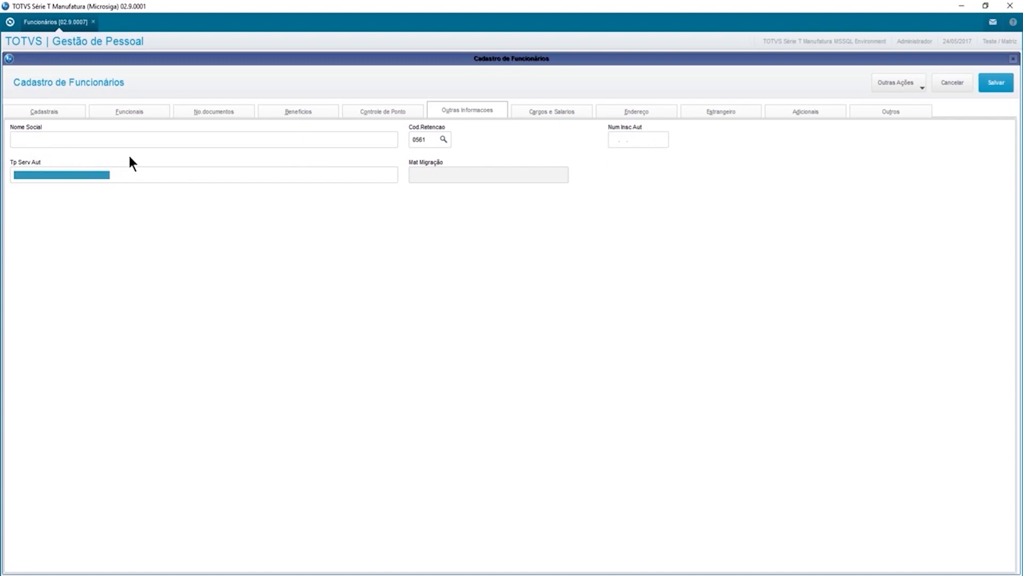
left_click(549, 110)
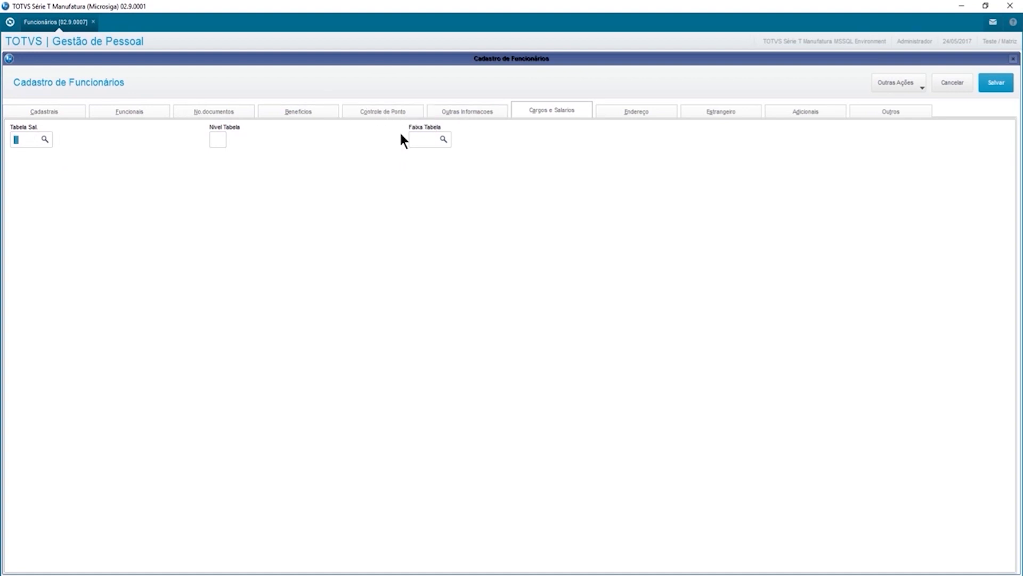
left_click(622, 106)
left_click(108, 143)
left_click(47, 154)
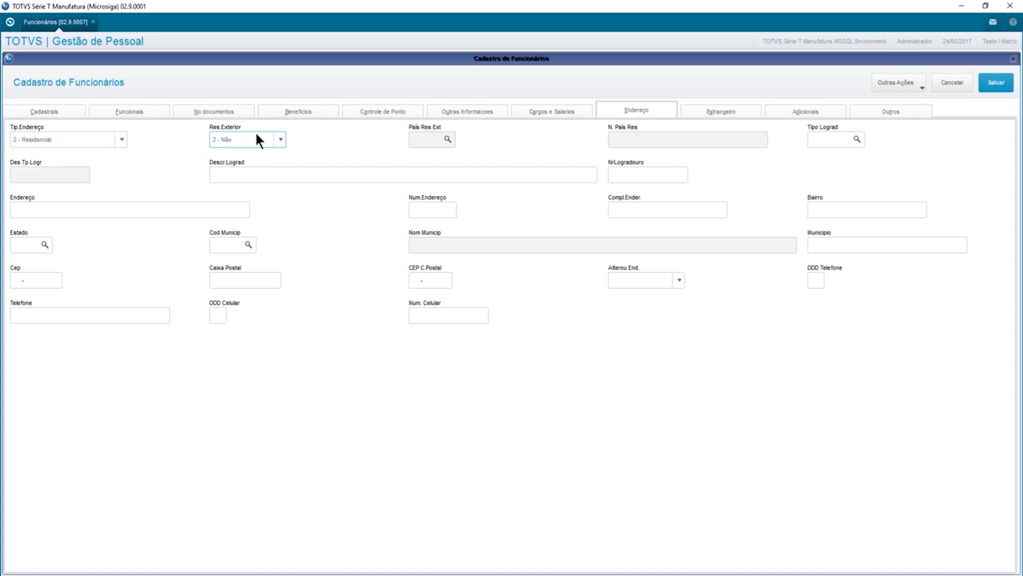
left_click(816, 139)
type("R")
key("Tab")
key("Tab")
key("Tab")
key("Tab")
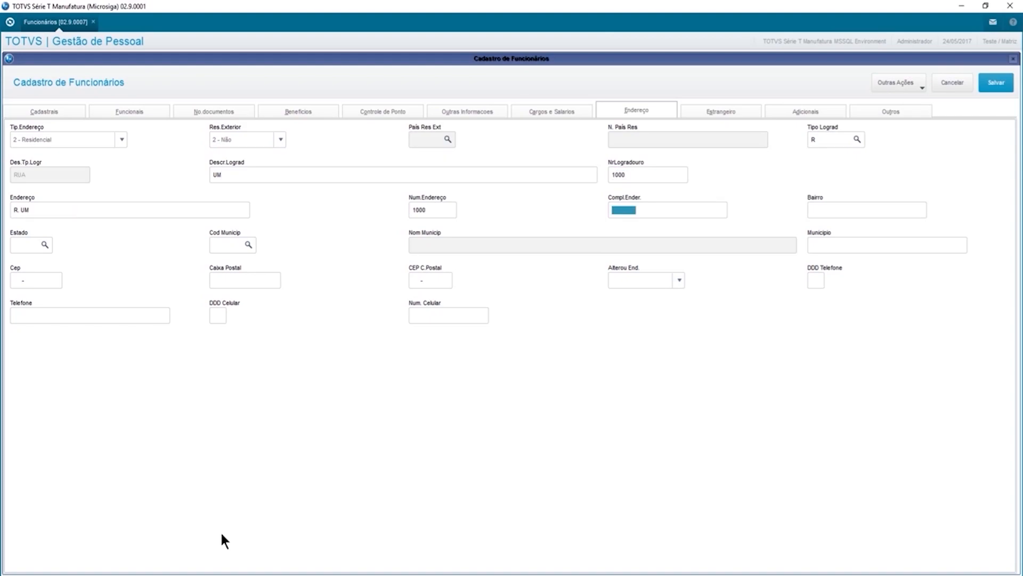
key("Tab")
key("Tab")
type("CENTRO")
Set the state to SP and pick municipality AGUAS DA PRATA (code 00402) from the lookup.
key("Tab")
type("SP")
key("Tab")
type("01058")
left_click(249, 245)
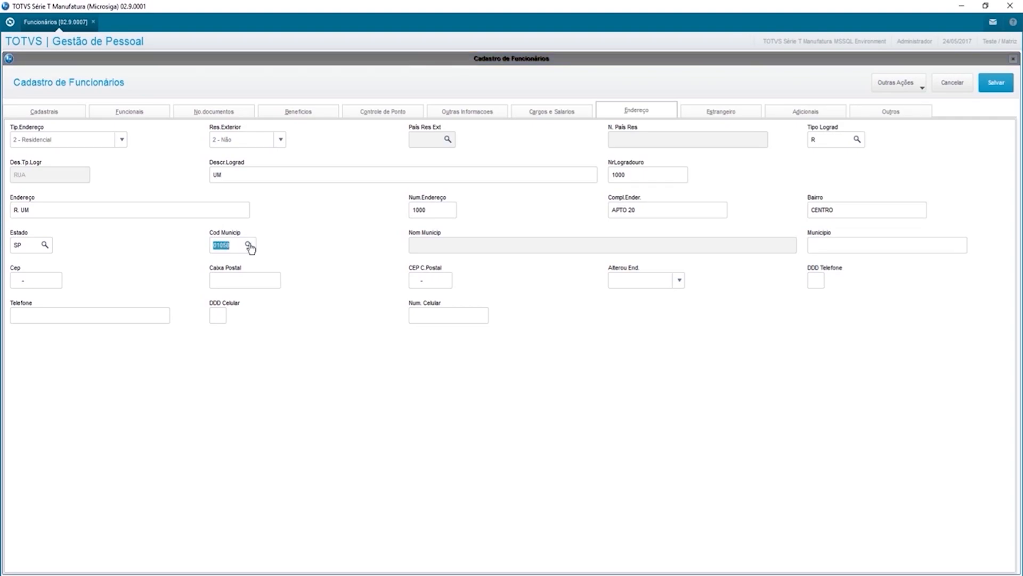
left_click(430, 308)
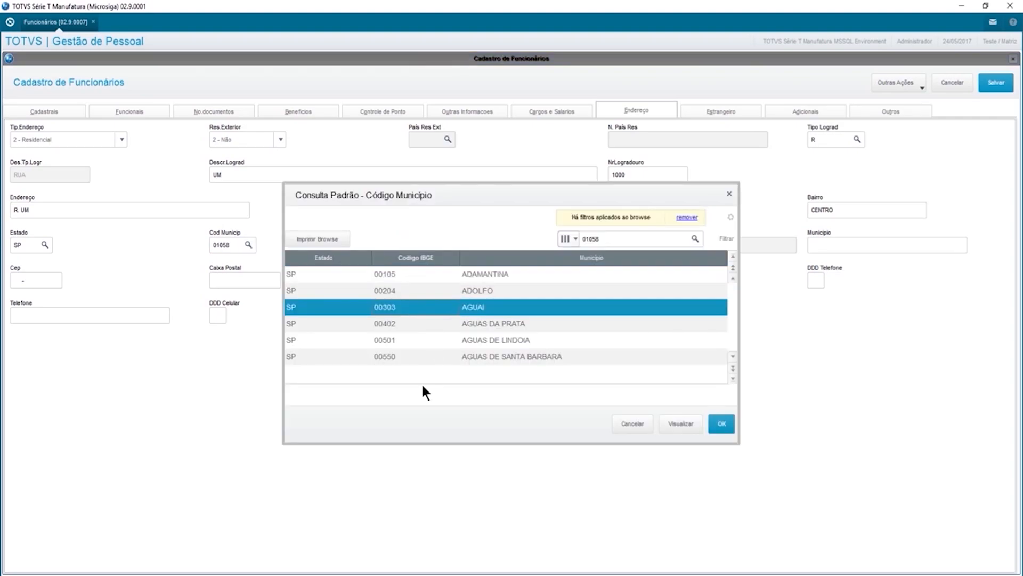
key("Down")
key("Return")
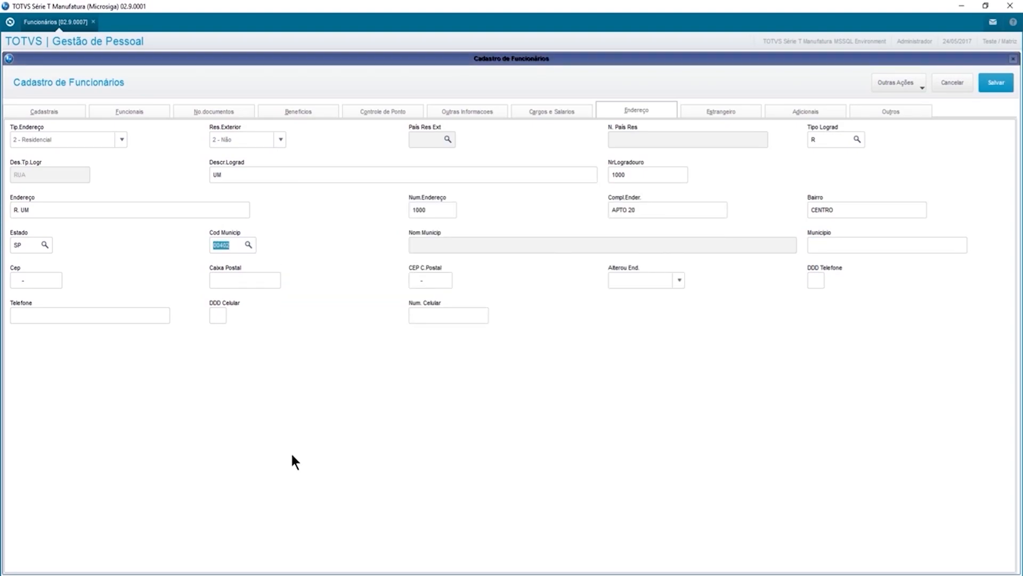
key("Tab")
key("Tab")
type("18013200")
key("Tab")
key("Tab")
key("Tab")
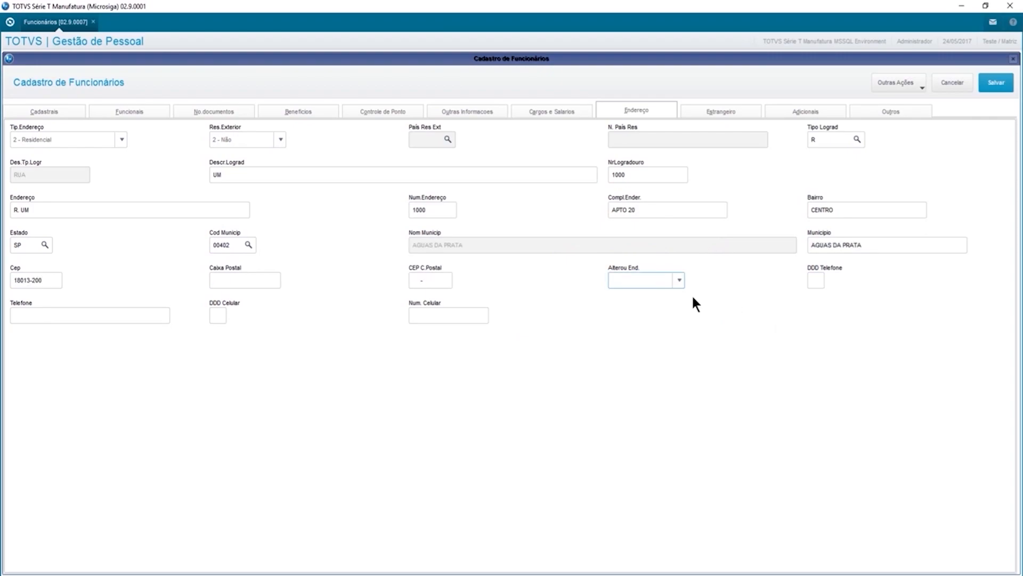
left_click(811, 279)
key("Tab")
key("Tab")
key("Tab")
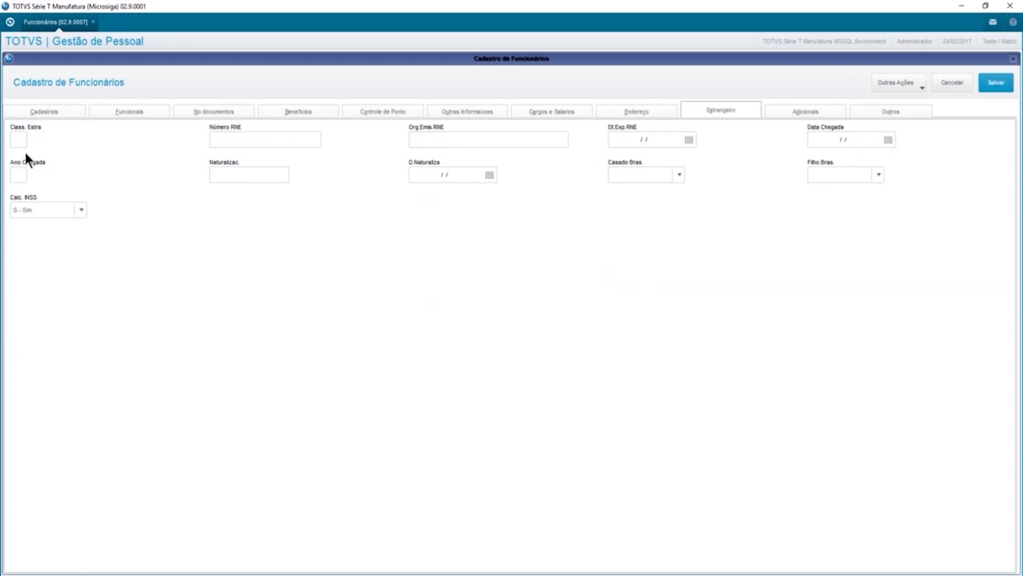
Leave the foreign-worker classification and RNE fields empty, then move to the Adicionais section.
key("F3")
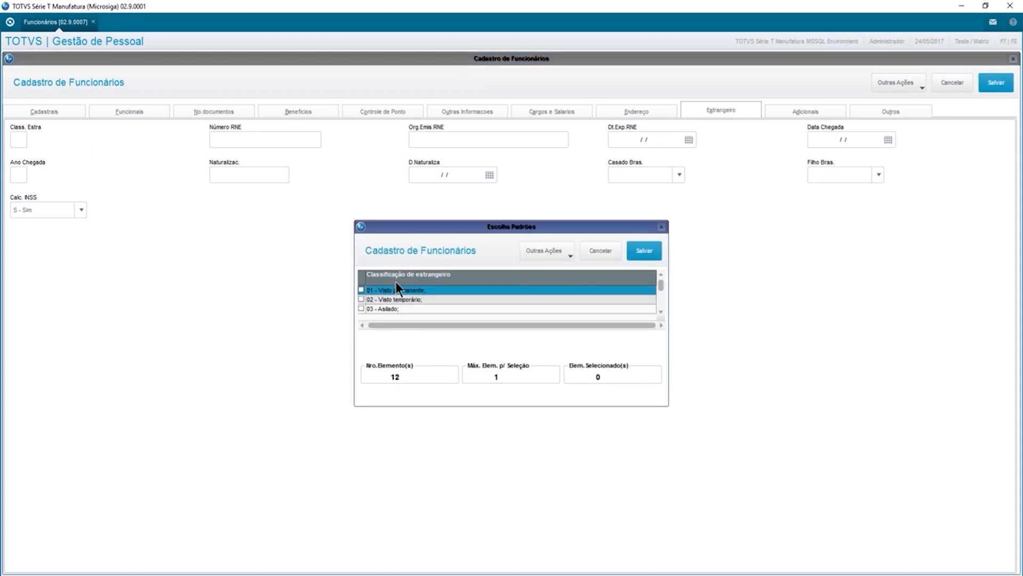
key("Escape")
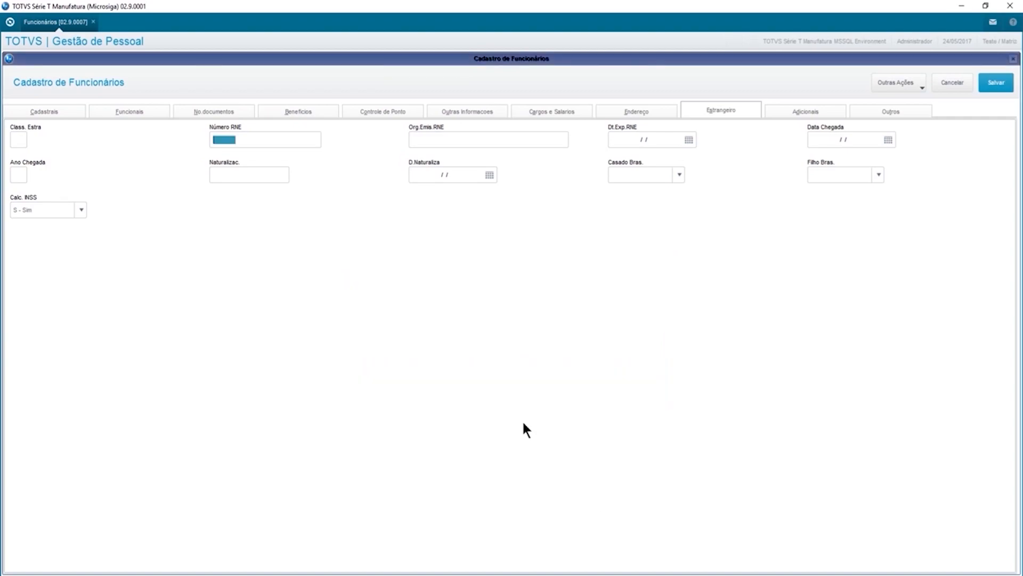
key("Tab")
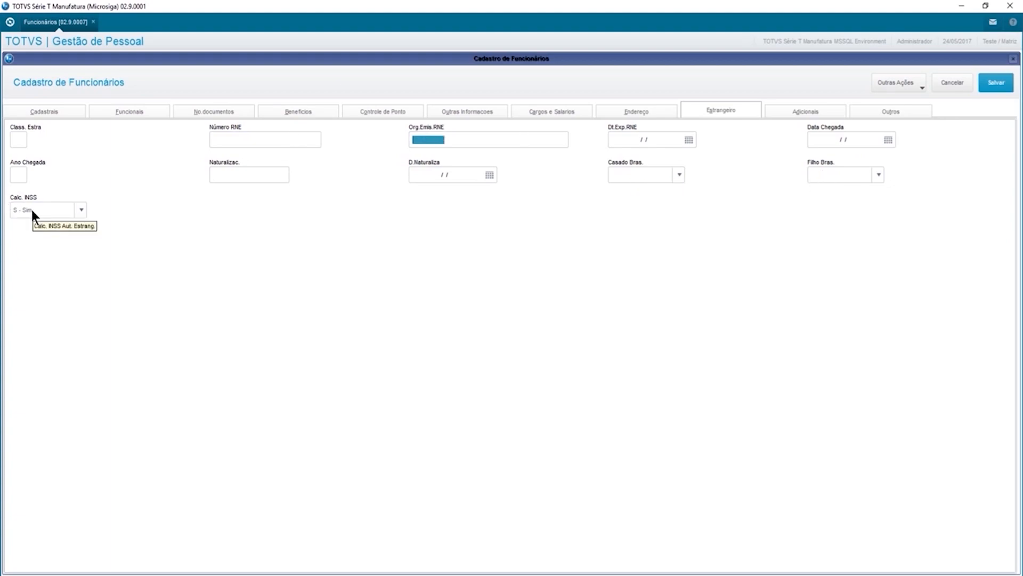
left_click(791, 111)
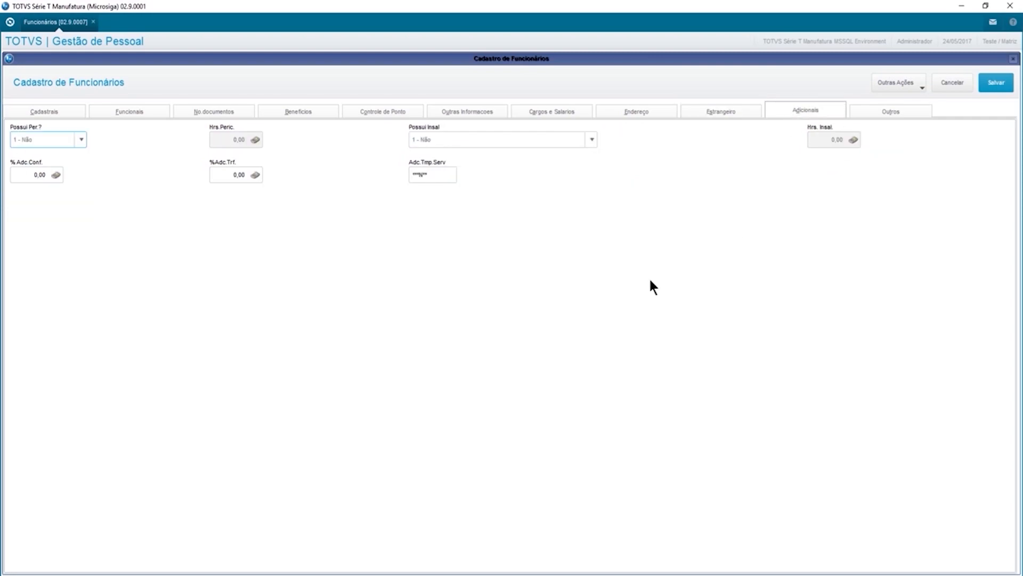
Set hazard pay to 2 - Sim with 220,00 hours.
left_click(47, 140)
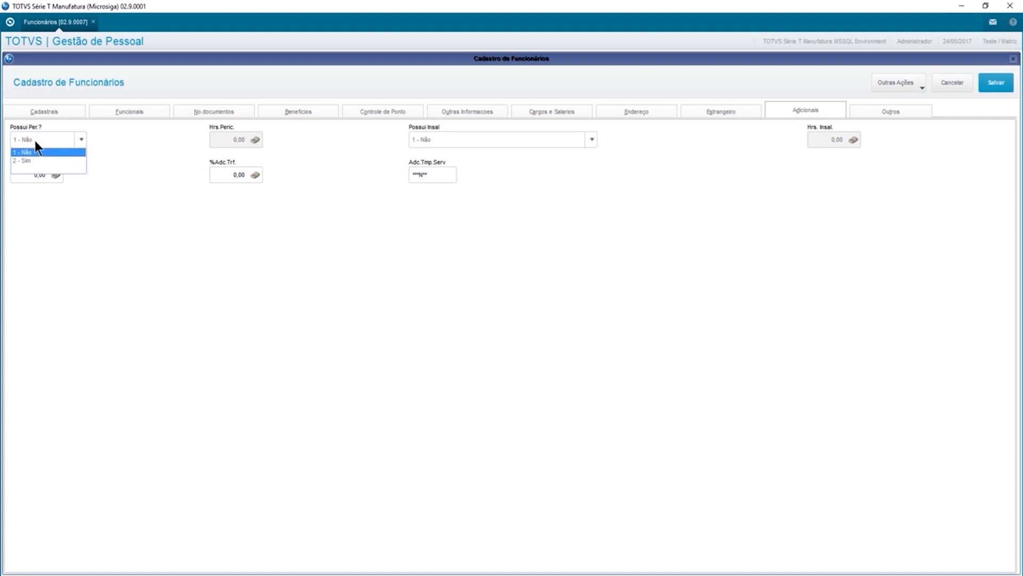
left_click(34, 158)
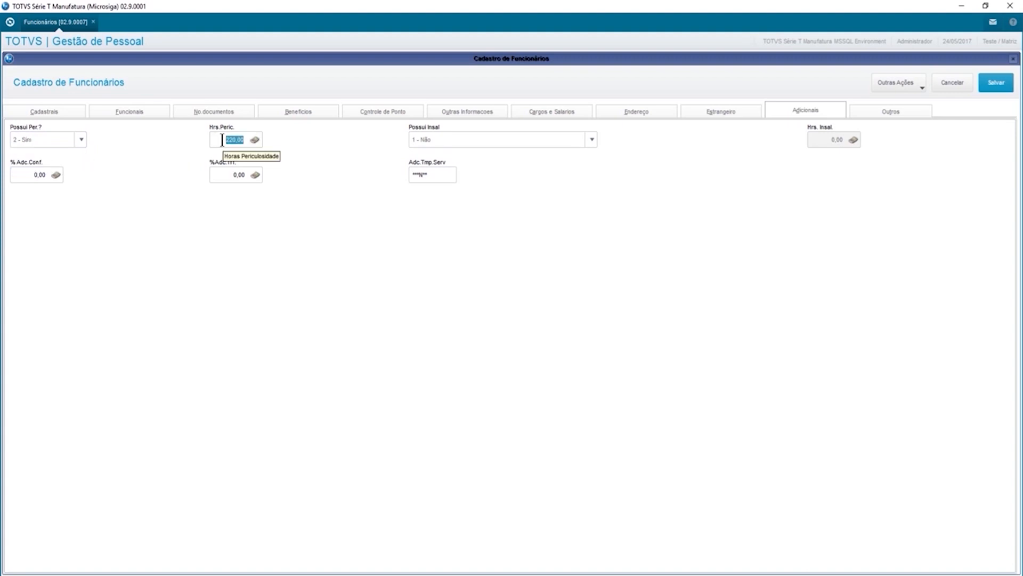
type("18")
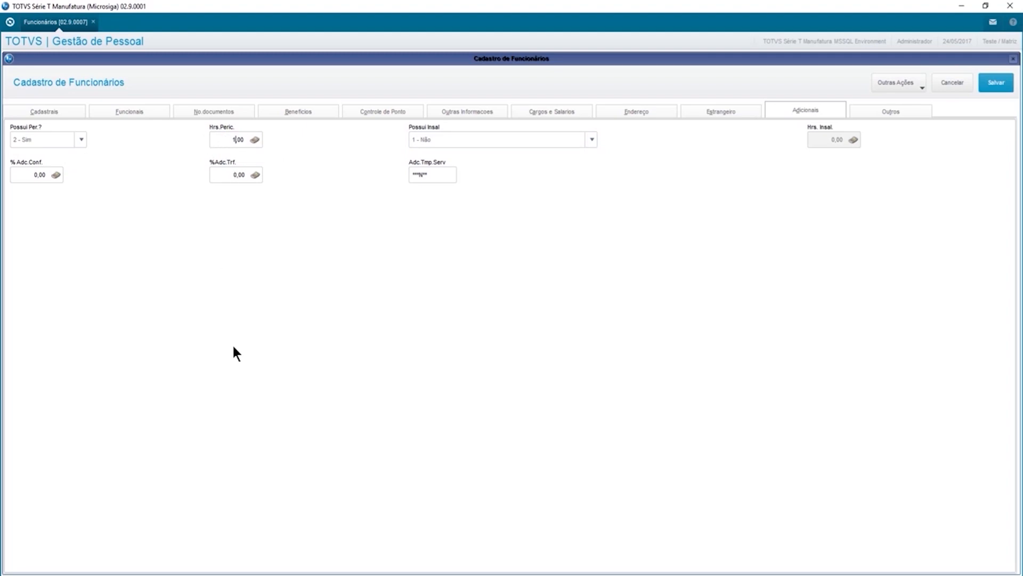
type("0")
key("Tab")
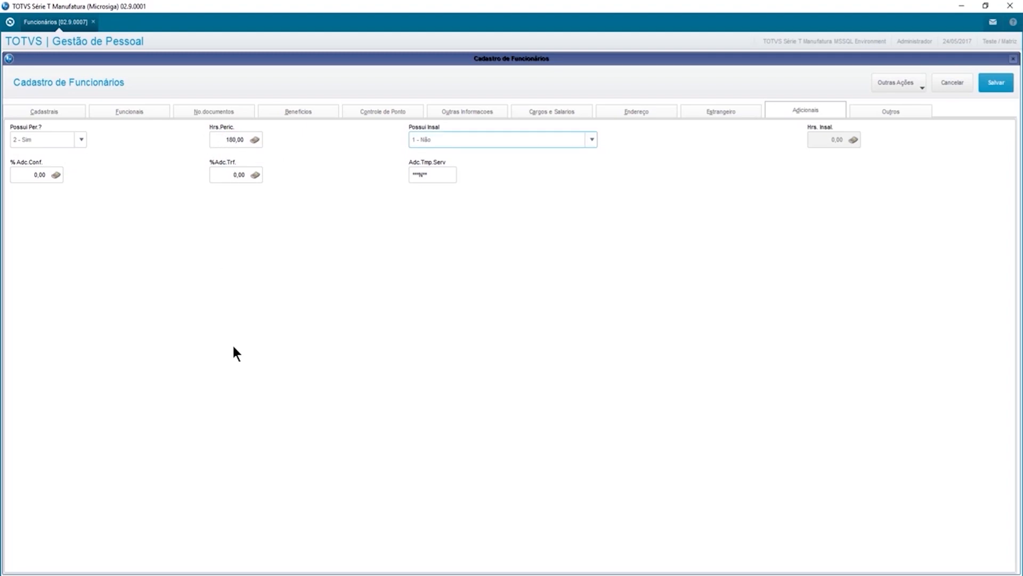
key("shift+Tab")
type("240")
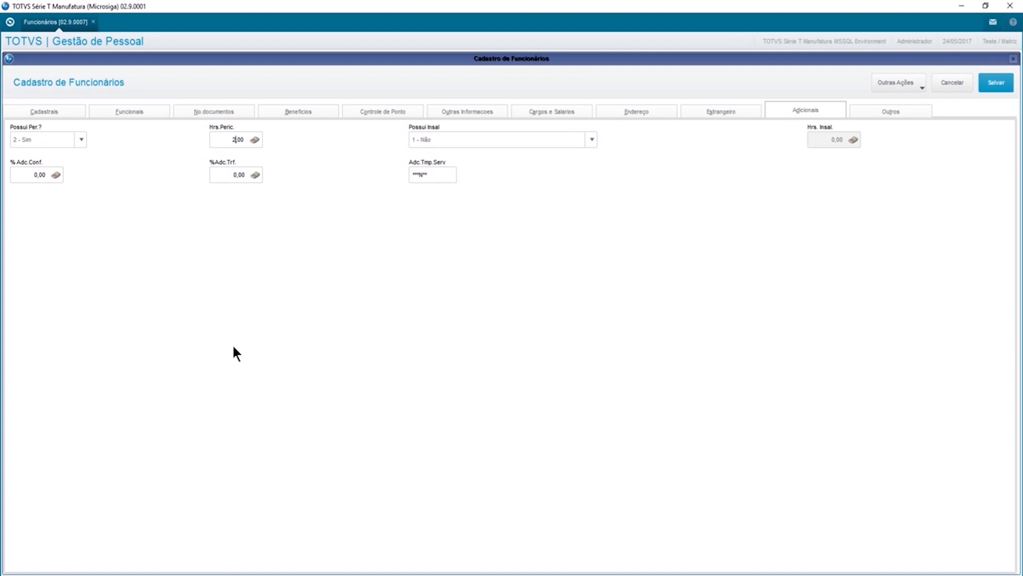
key("Tab")
key("shift+Tab")
type("220")
key("Tab")
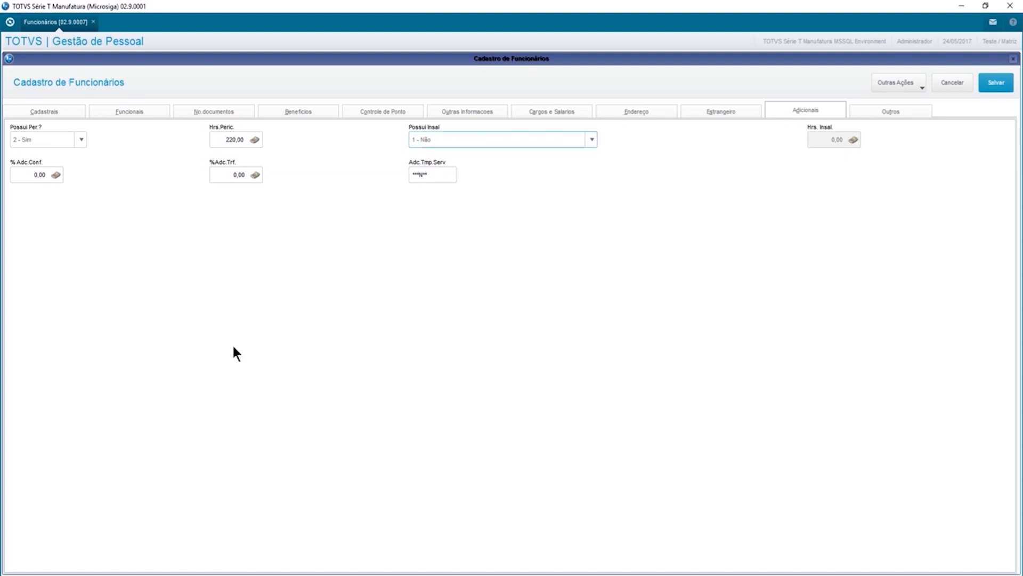
Set unhealthiness to Insalubridade Mínima, then open the Outros section.
left_click(449, 138)
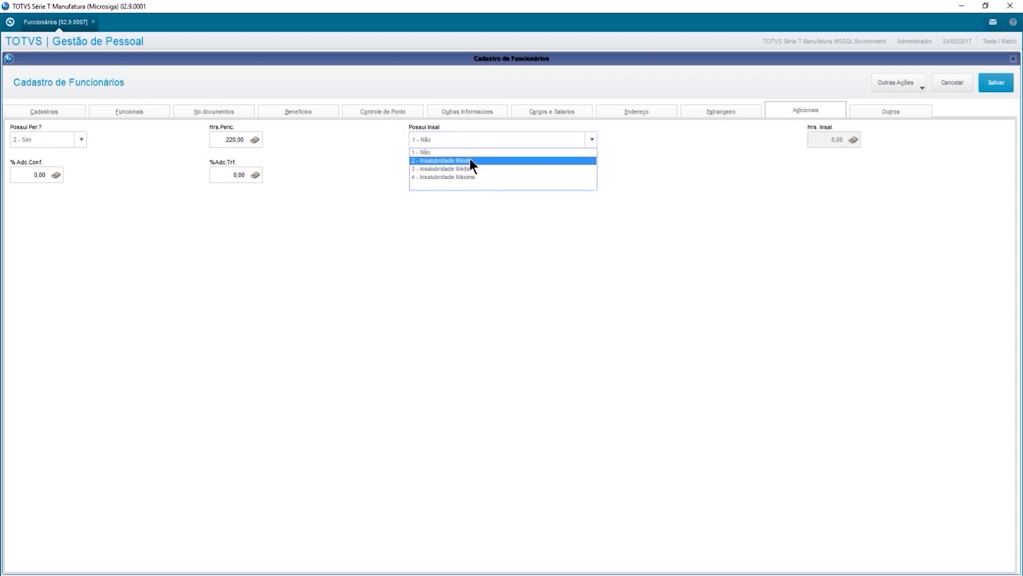
left_click(469, 161)
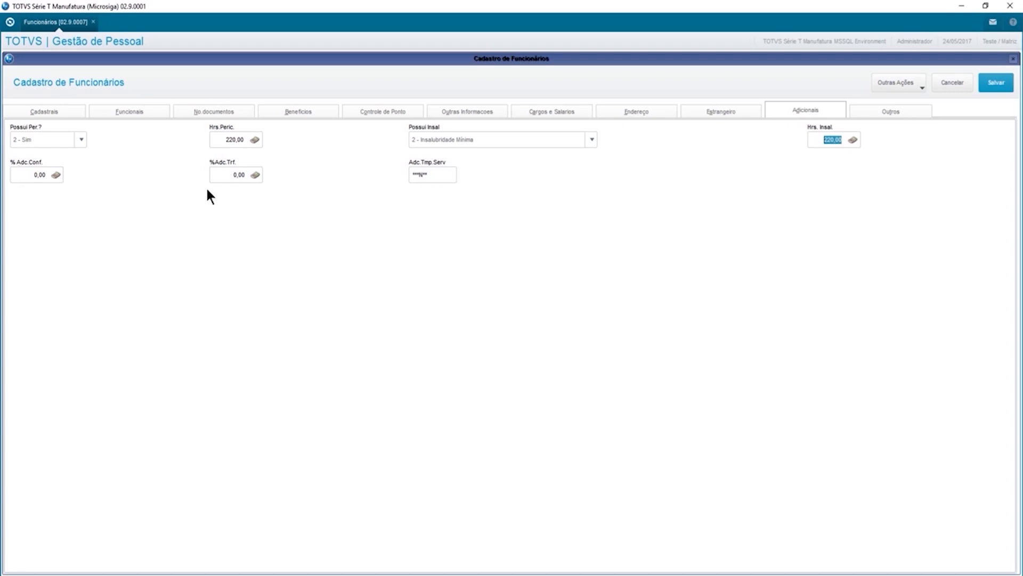
left_click(223, 173)
left_click(877, 110)
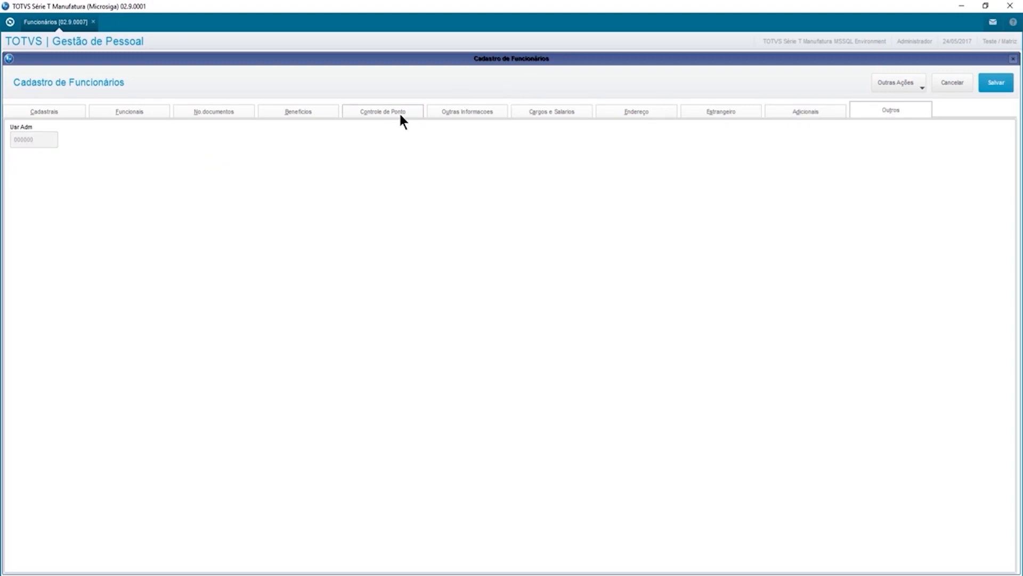